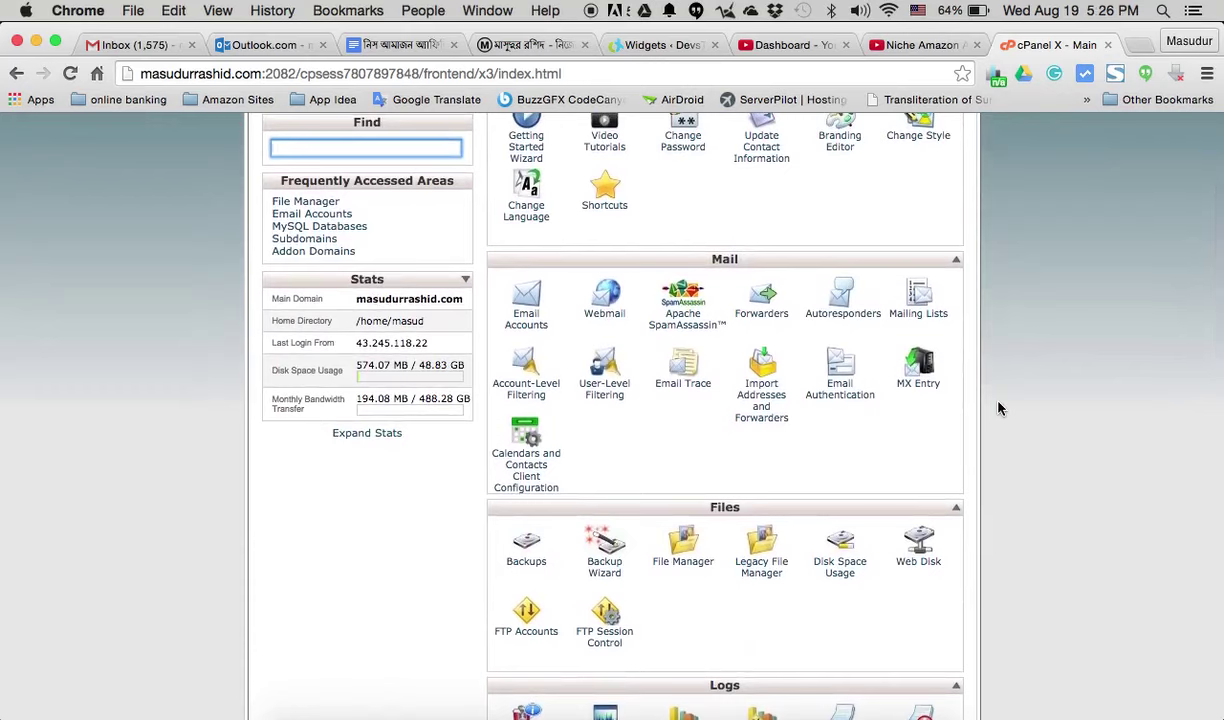
# - Load the main domain in a new browser tab and scroll through the live site
pyautogui.doubleClick(186, 62)
pyautogui.press('super+c')
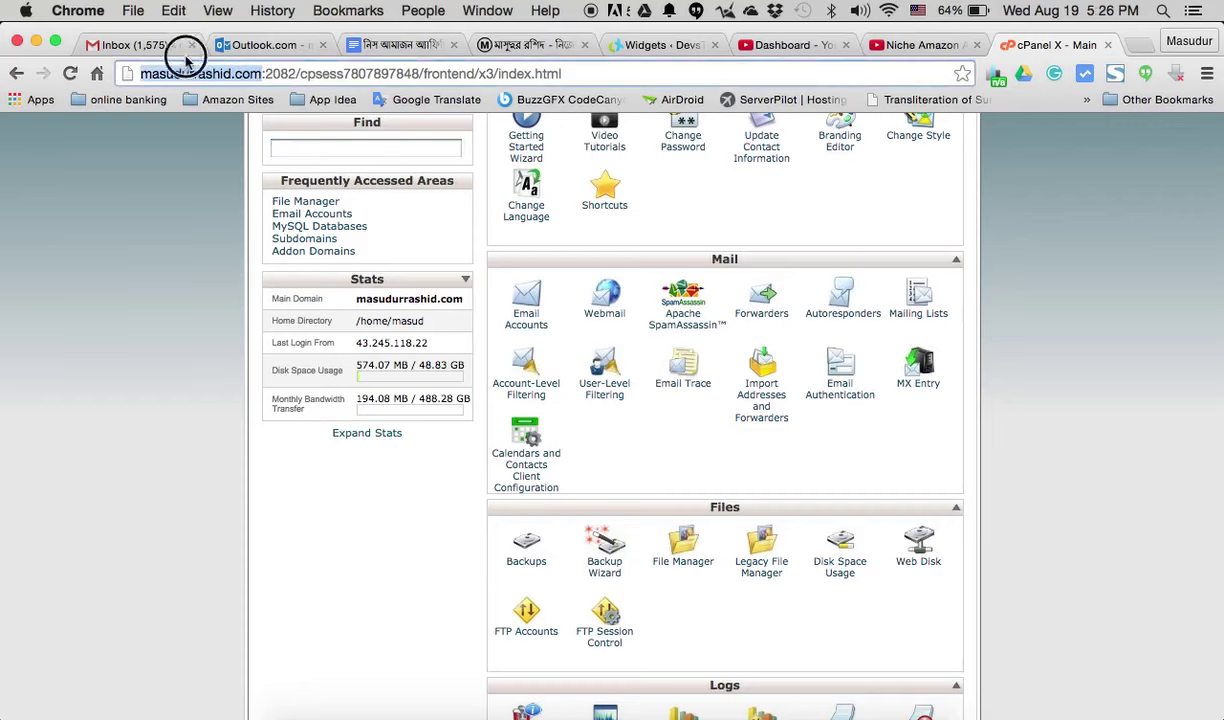
pyautogui.click(1141, 46)
pyautogui.press('super+v')
pyautogui.press('Return')
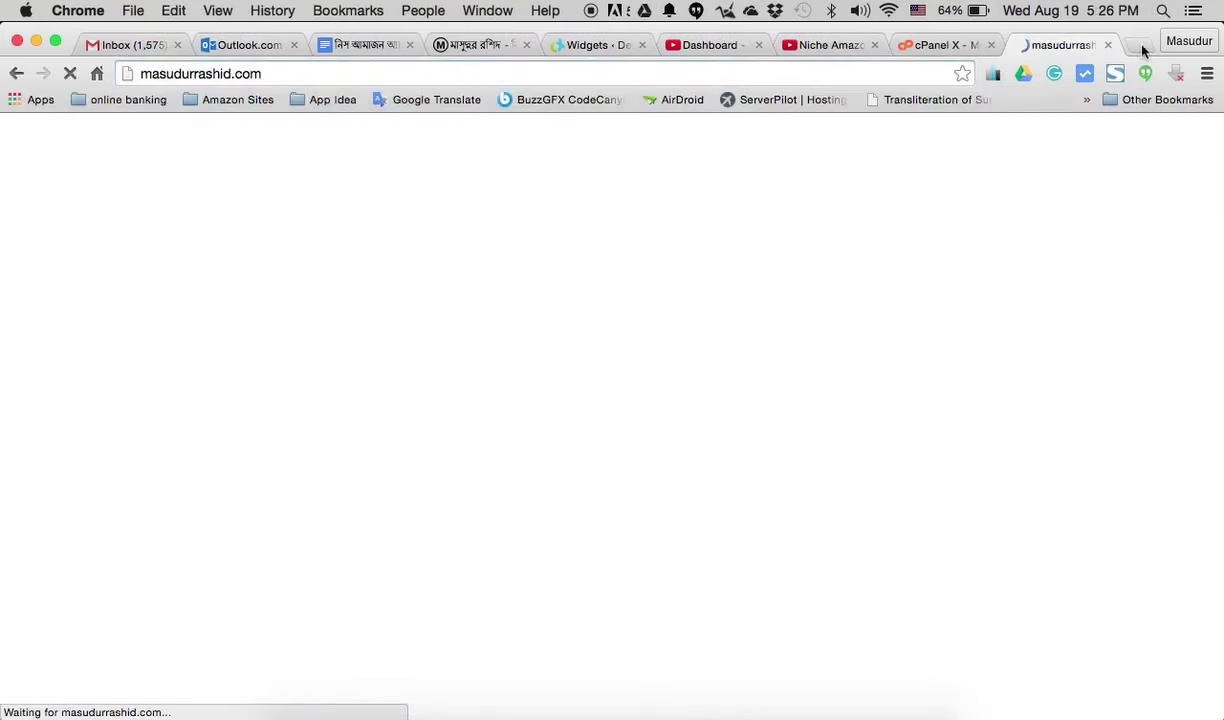
pyautogui.click(926, 45)
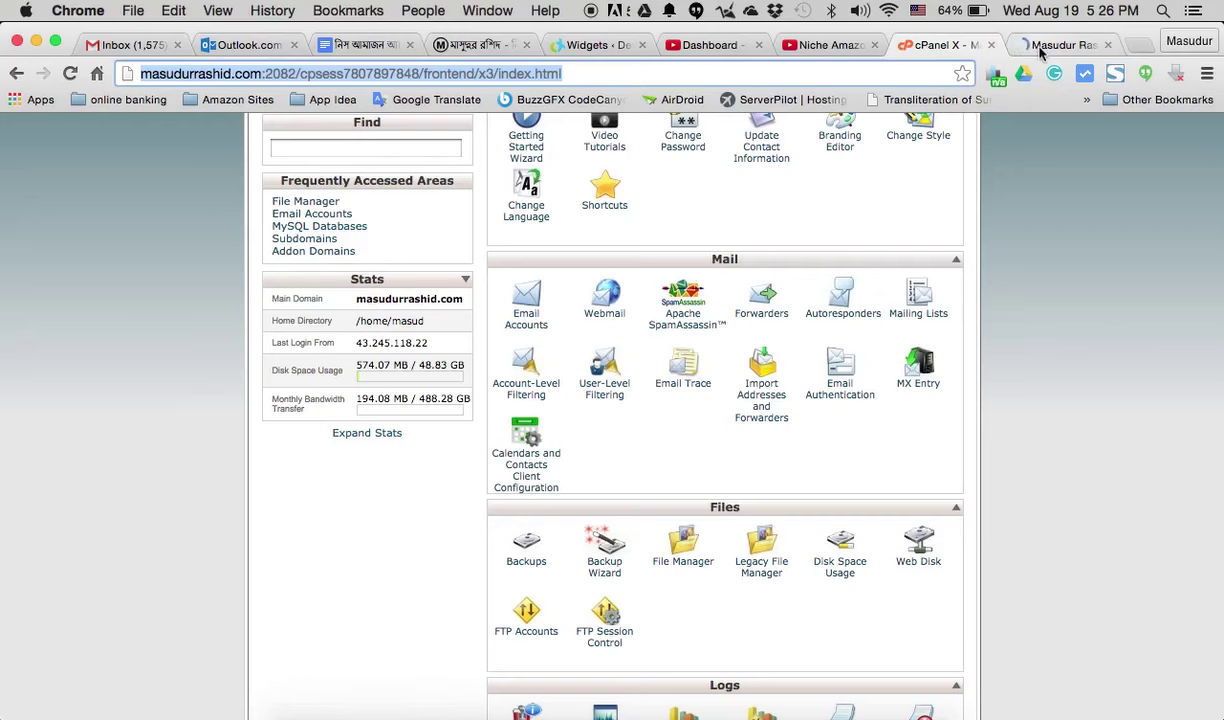
pyautogui.click(1040, 47)
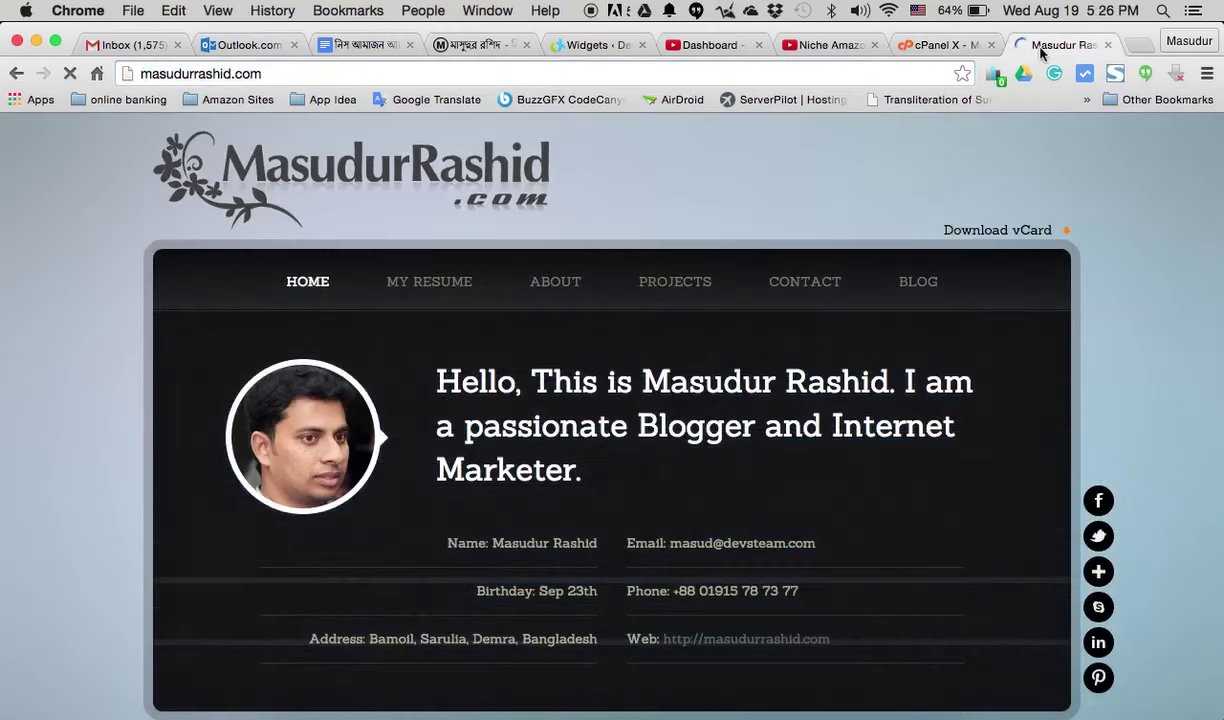
pyautogui.scroll(-1, 811, 330)
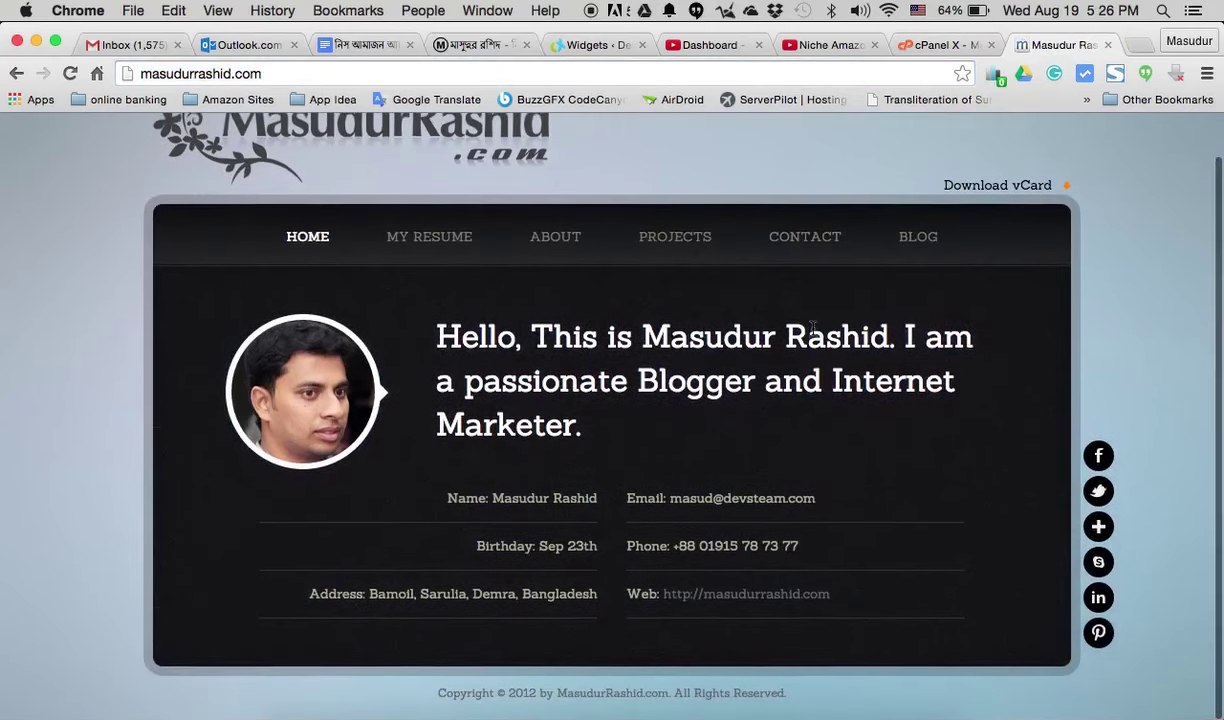
# - Return to the cPanel dashboard and scroll down to its tool sections
pyautogui.click(940, 46)
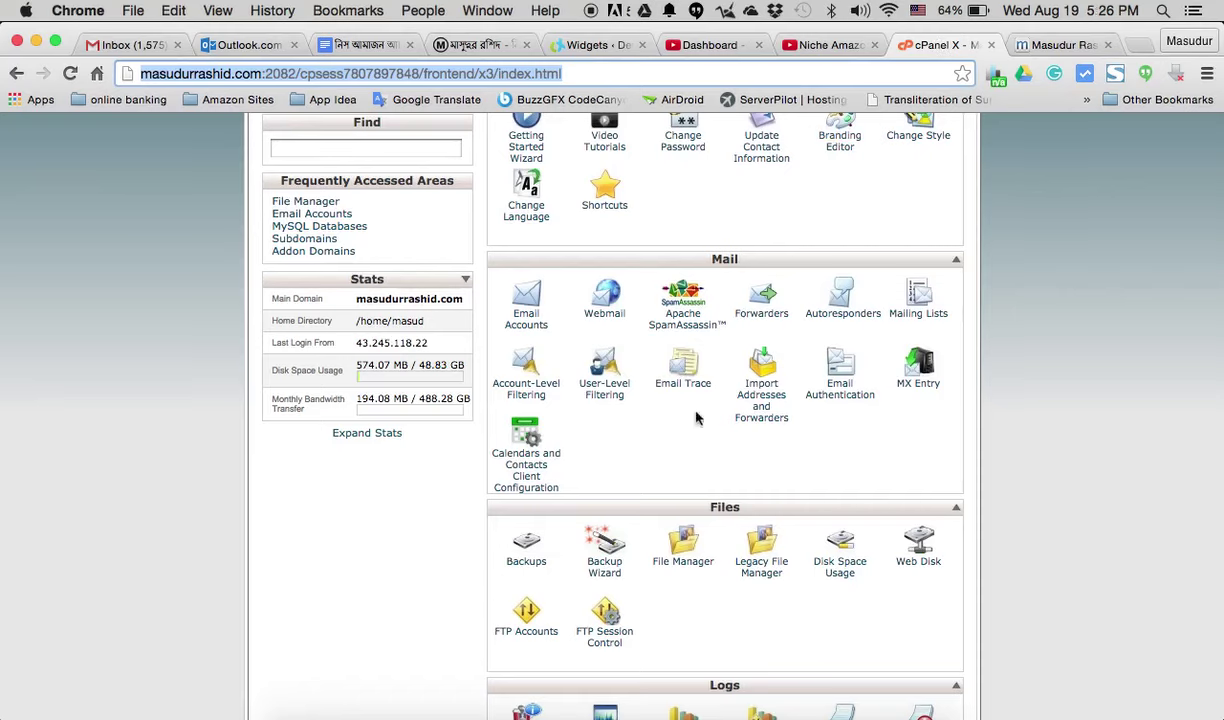
pyautogui.scroll(-5, 697, 418)
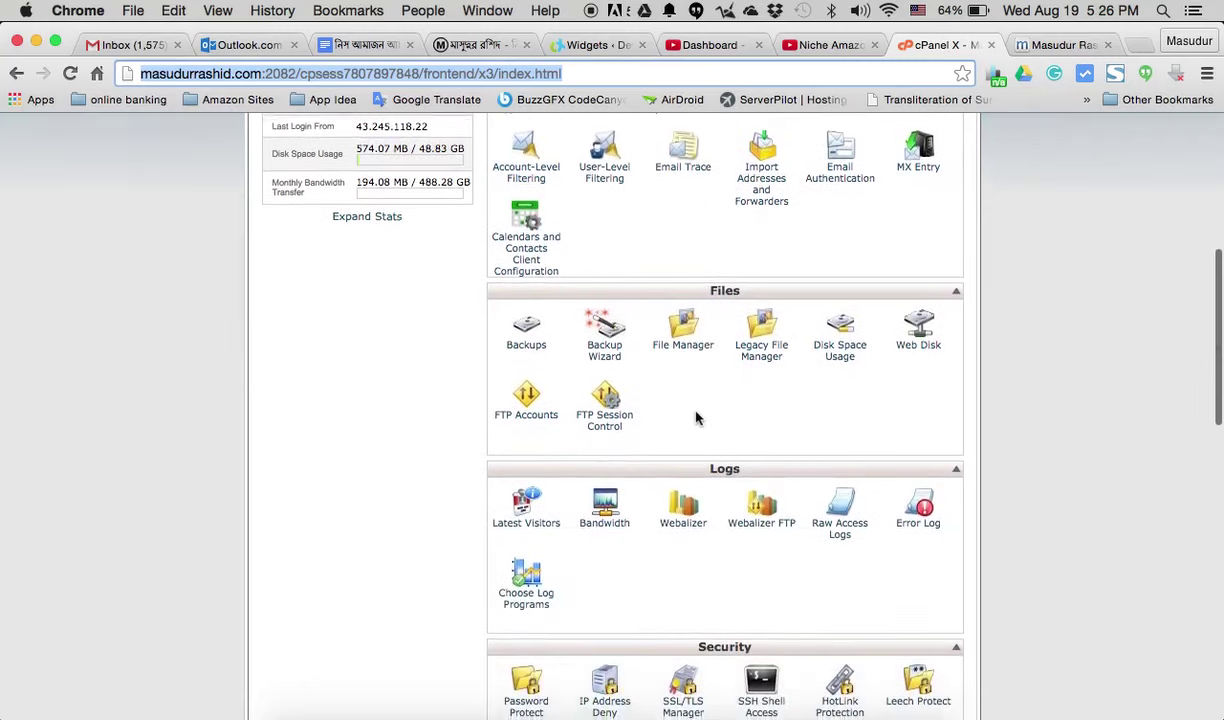
pyautogui.scroll(-4, 697, 418)
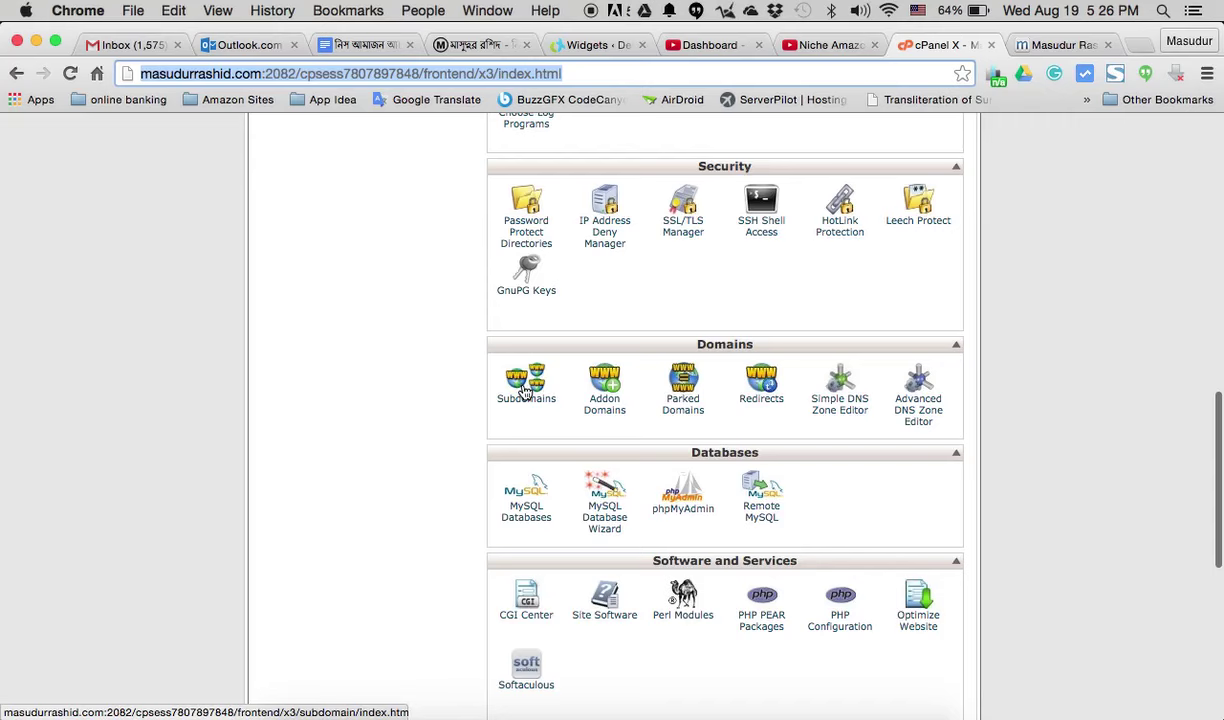
# - Create the subdomain 'test' with document root public_html/test, then return to the Subdomains page
pyautogui.click(512, 378)
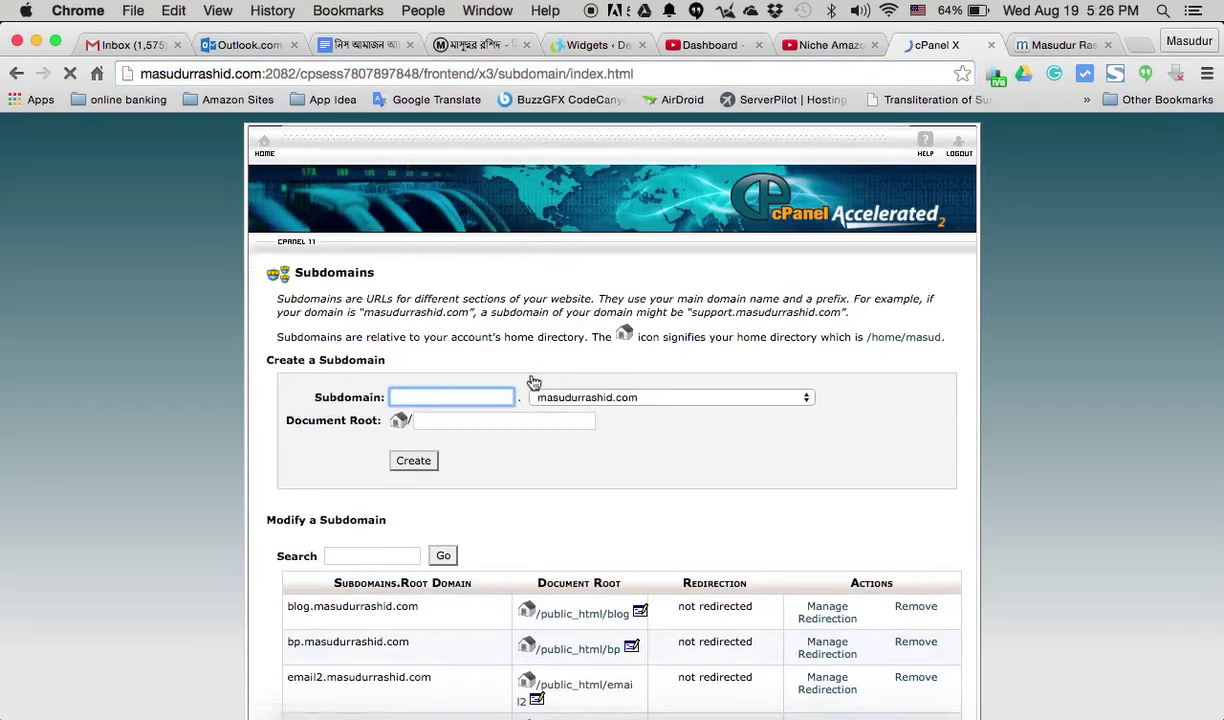
pyautogui.click(424, 396)
pyautogui.write('test')
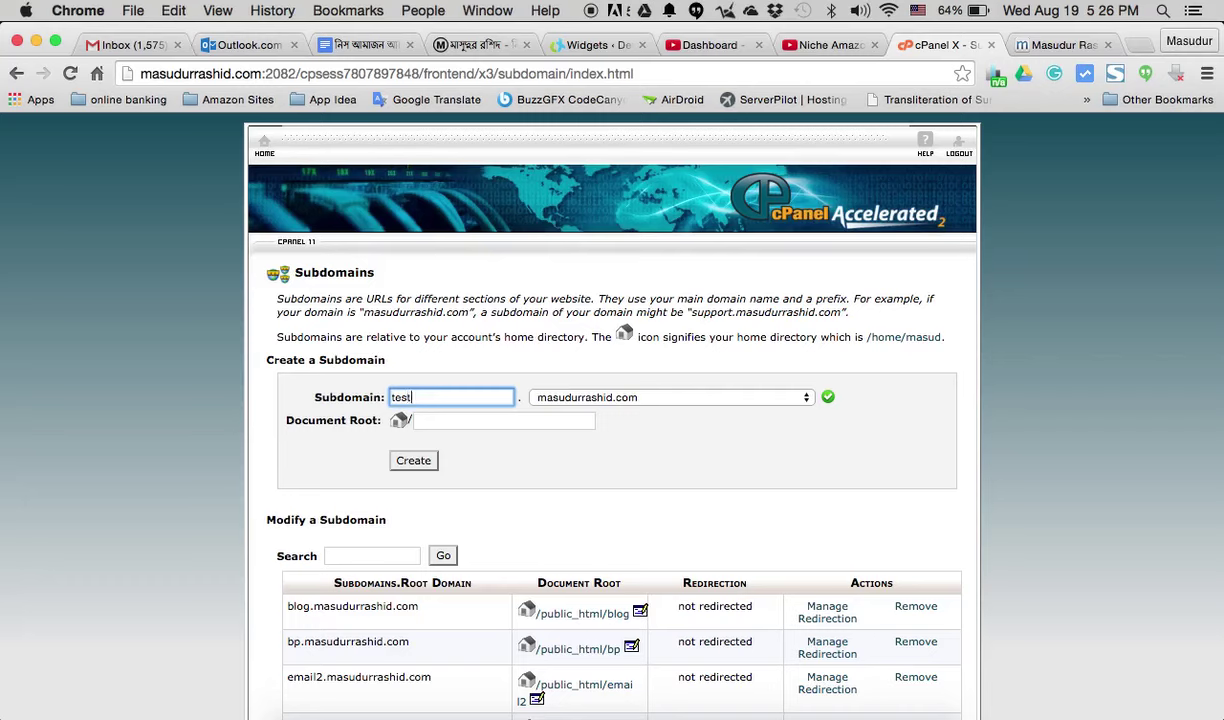
pyautogui.click(532, 431)
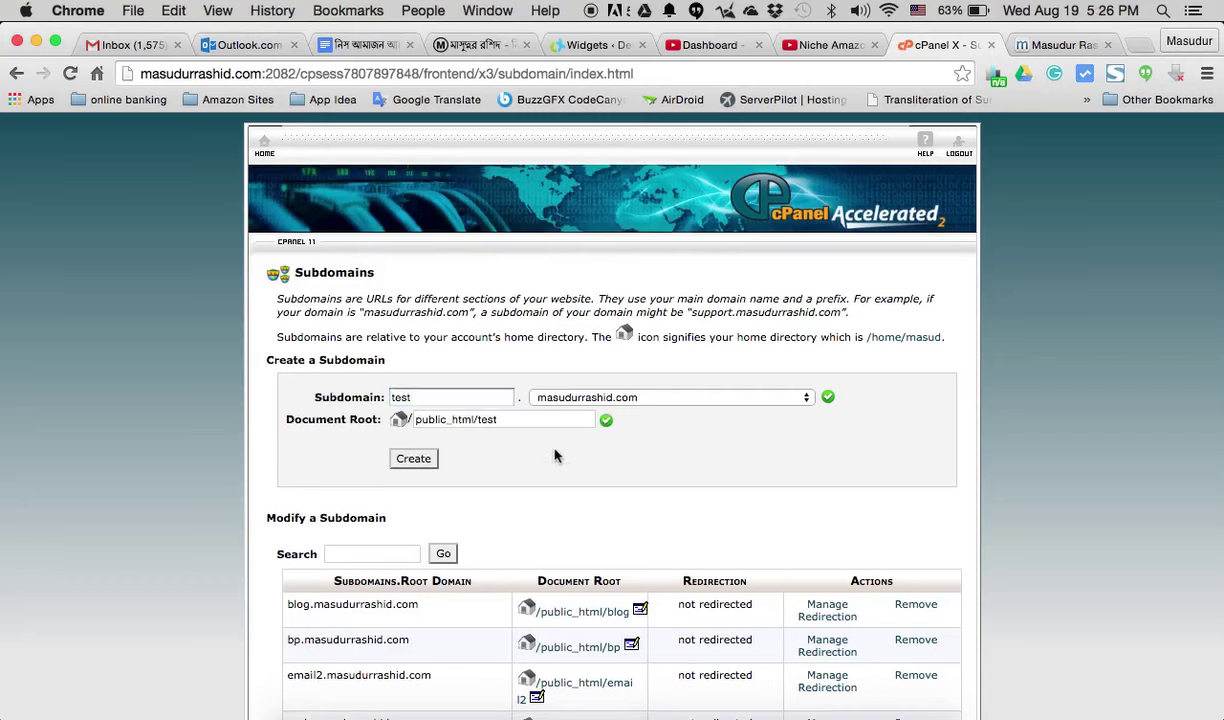
pyautogui.click(424, 462)
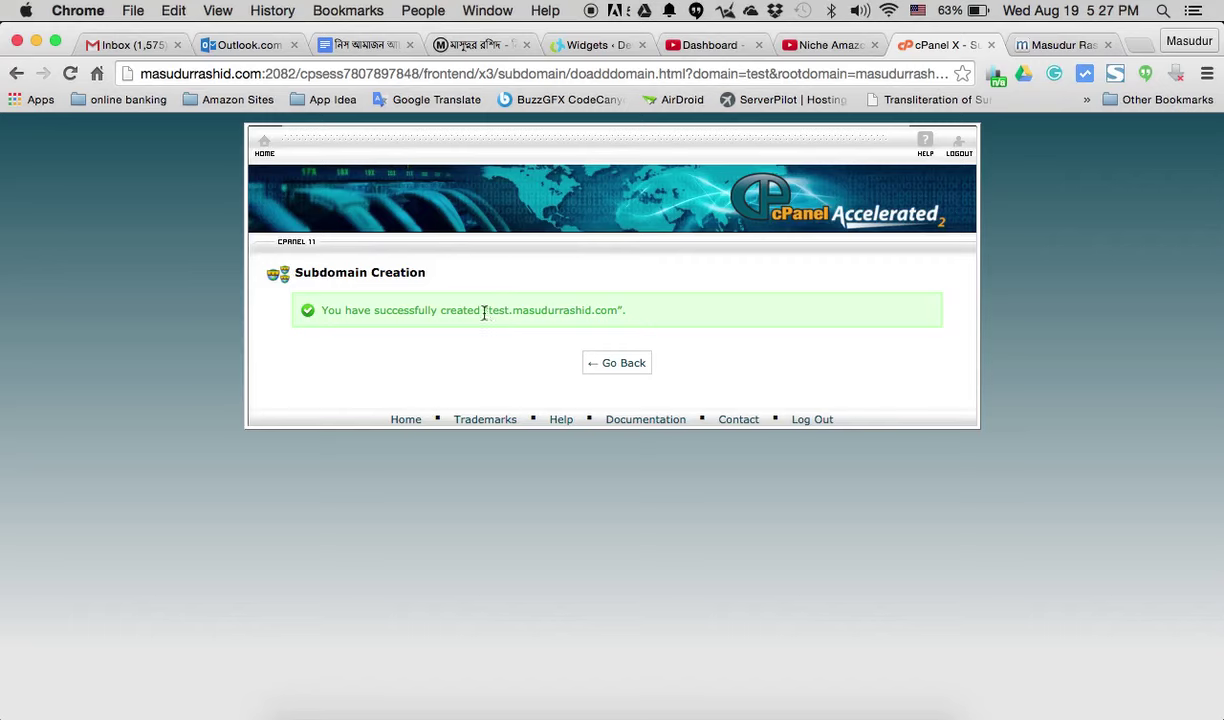
pyautogui.moveTo(489, 310); pyautogui.dragTo(620, 310)
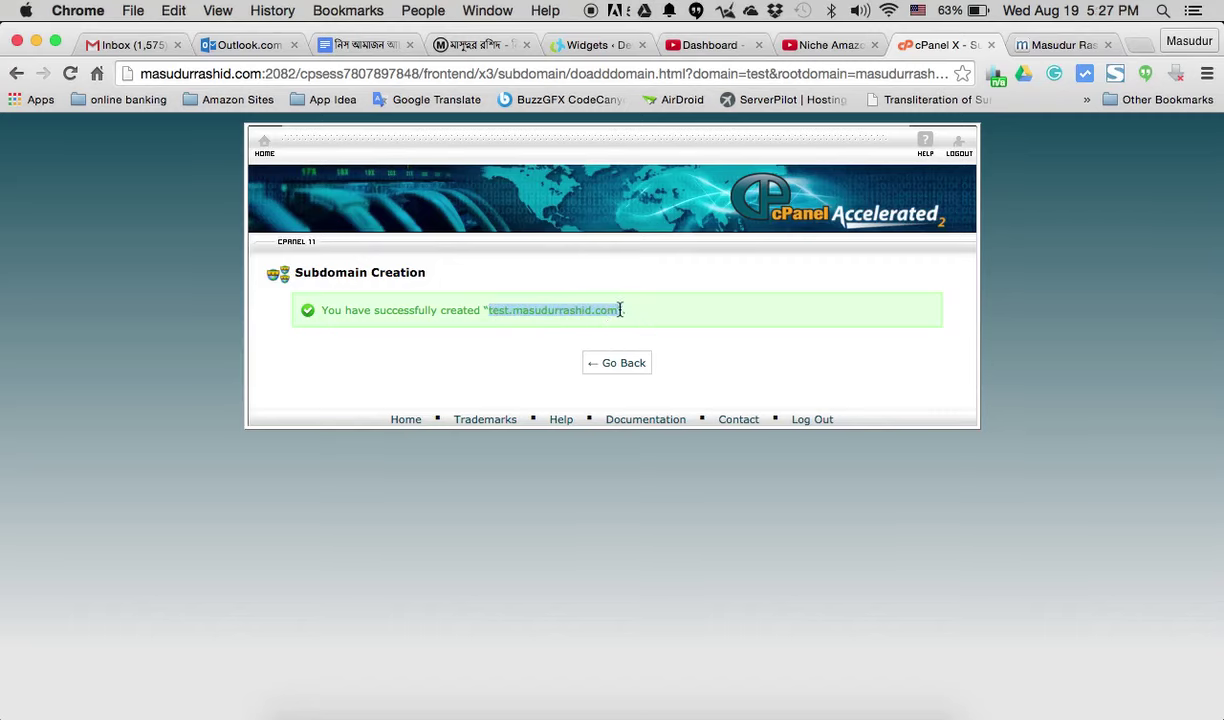
pyautogui.click(614, 366)
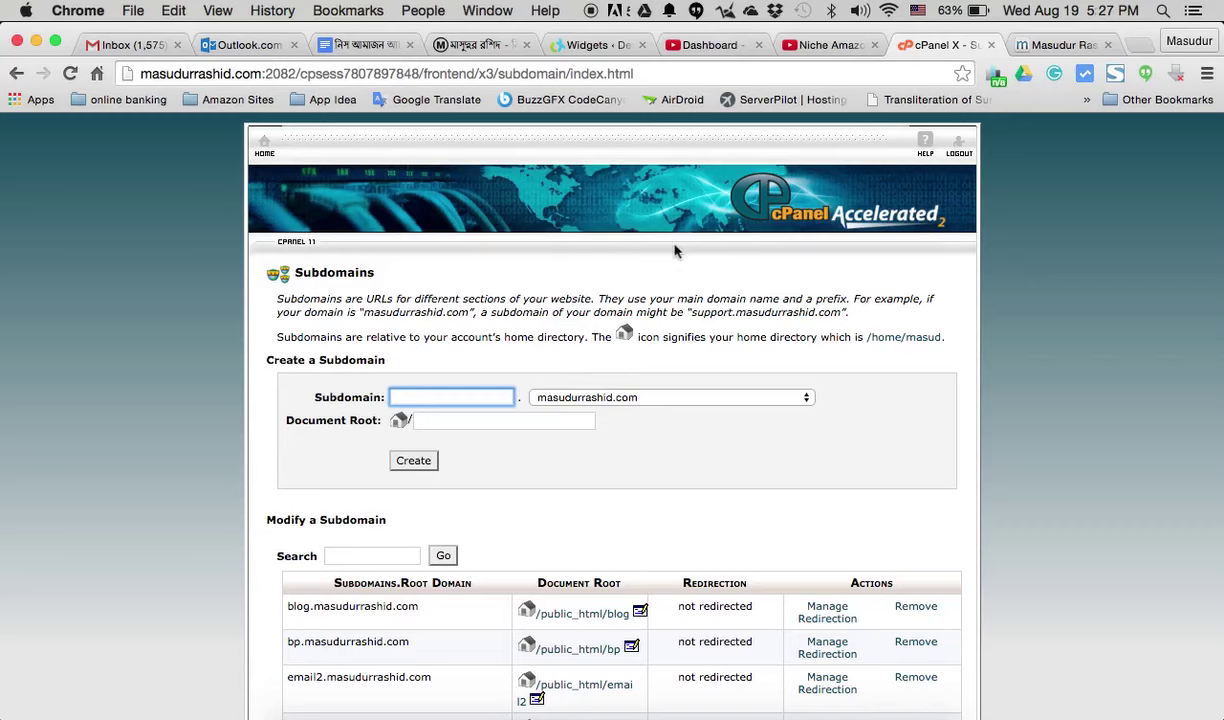
# - From cPanel Home, scroll to Softaculous Apps Installer and open WordPress
pyautogui.click(264, 147)
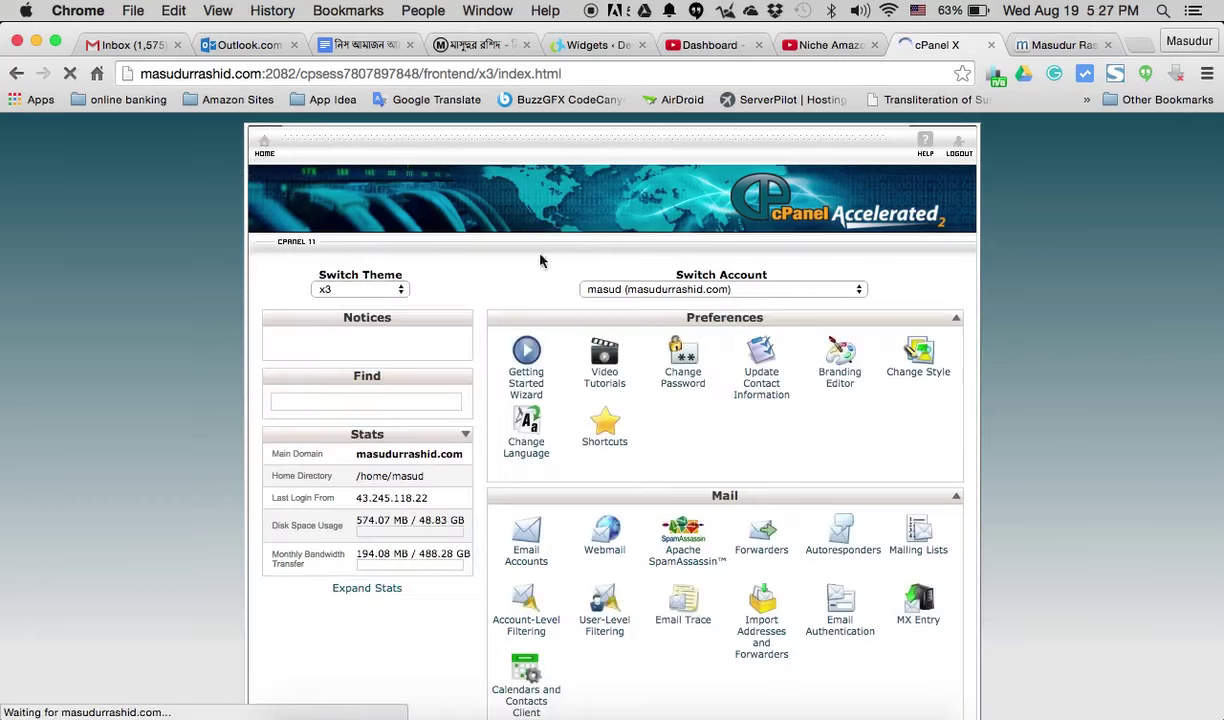
pyautogui.scroll(-15, 598, 309)
pyautogui.scroll(-10, 598, 309)
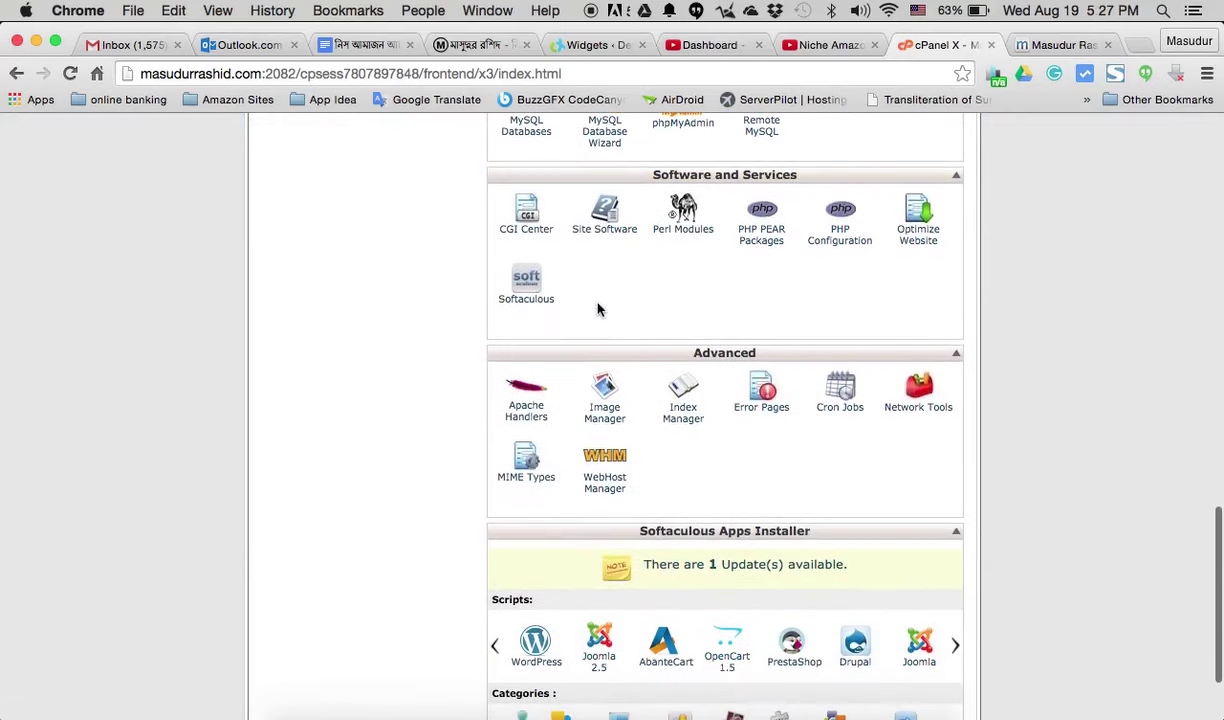
pyautogui.scroll(-1, 598, 309)
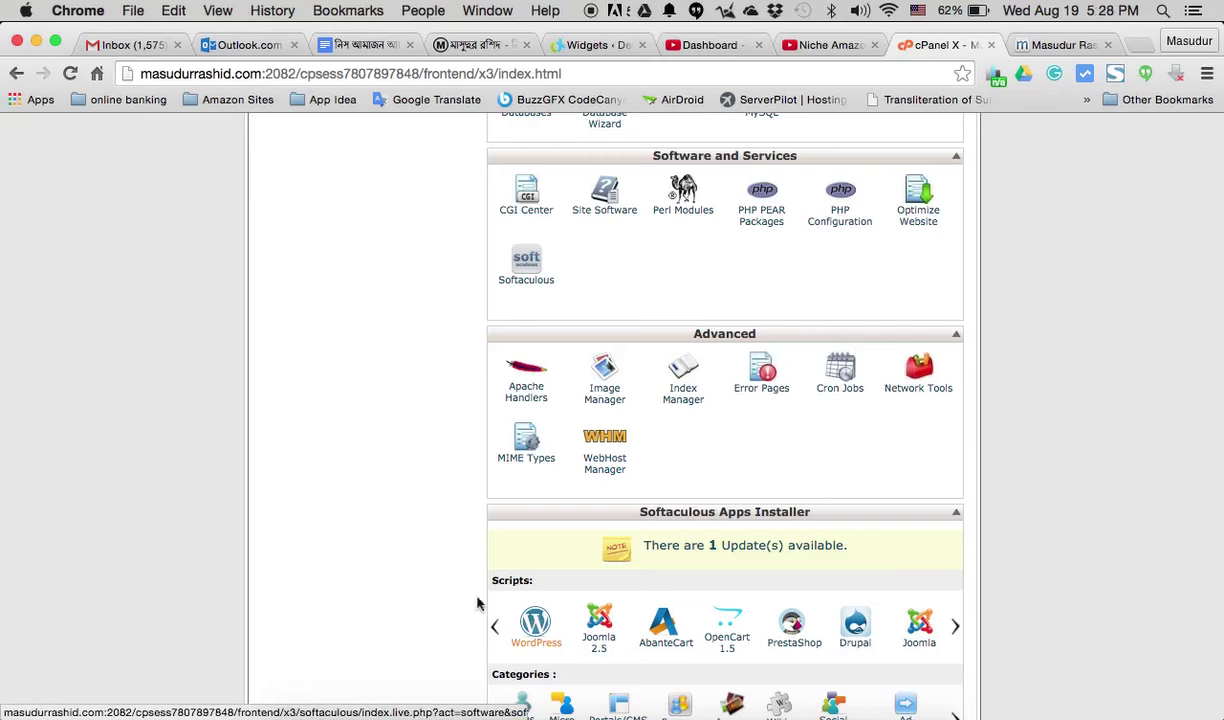
pyautogui.scroll(-2, 418, 566)
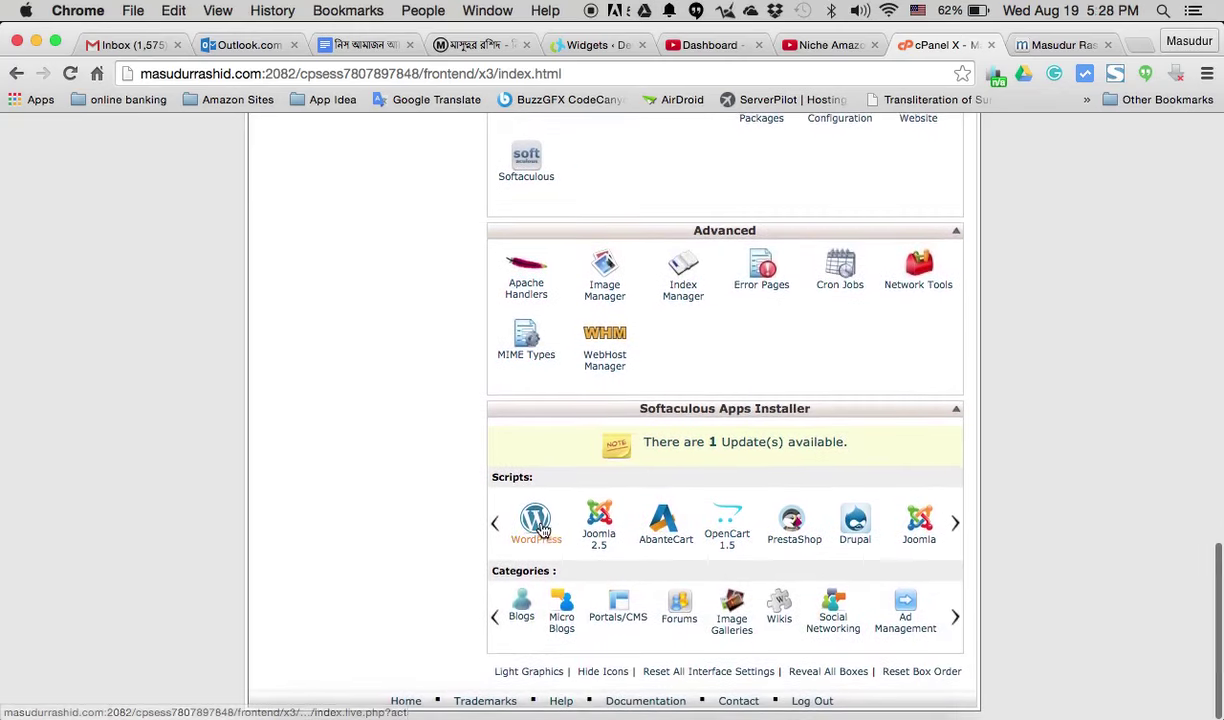
pyautogui.click(537, 522)
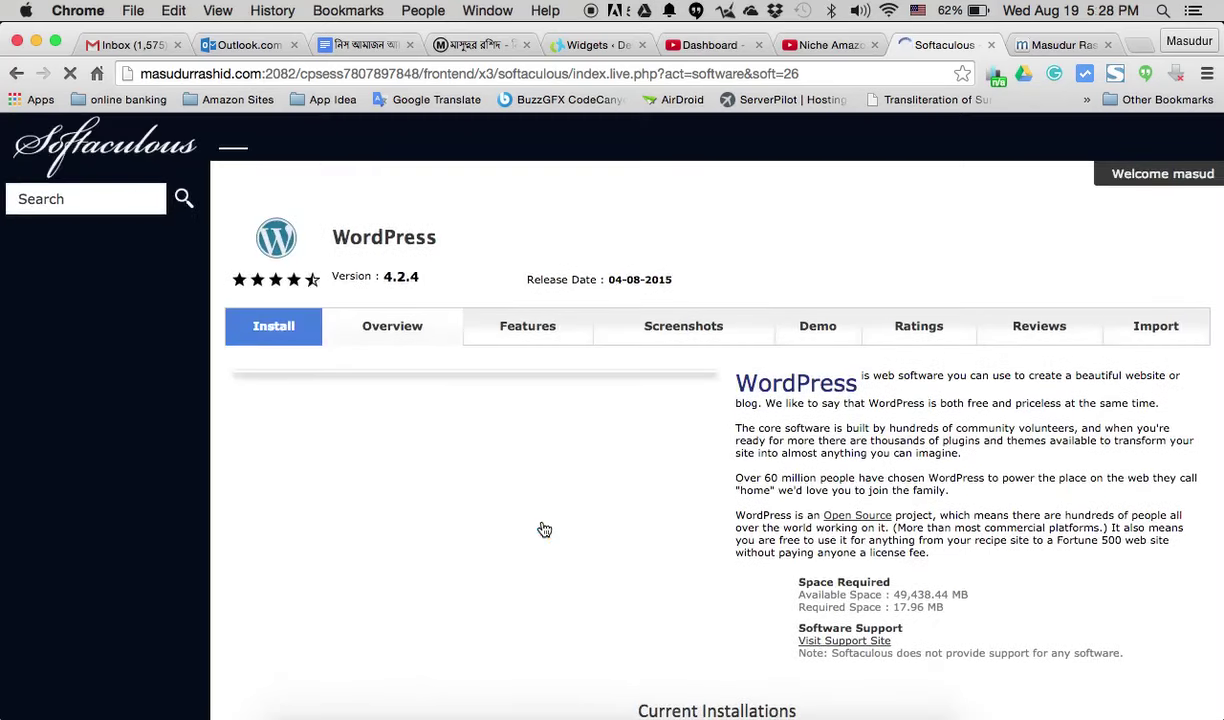
# - Switch the WordPress page to its Install tab to reveal the installation form
pyautogui.scroll(-1, 714, 338)
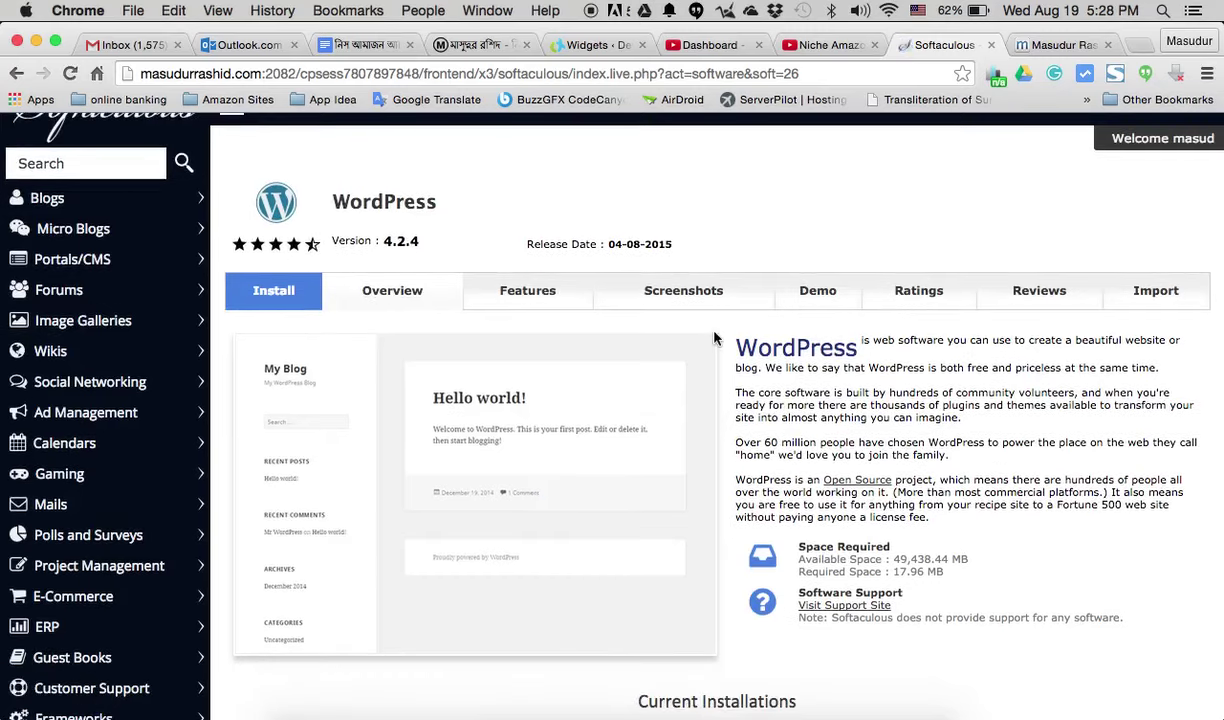
pyautogui.scroll(1, 714, 338)
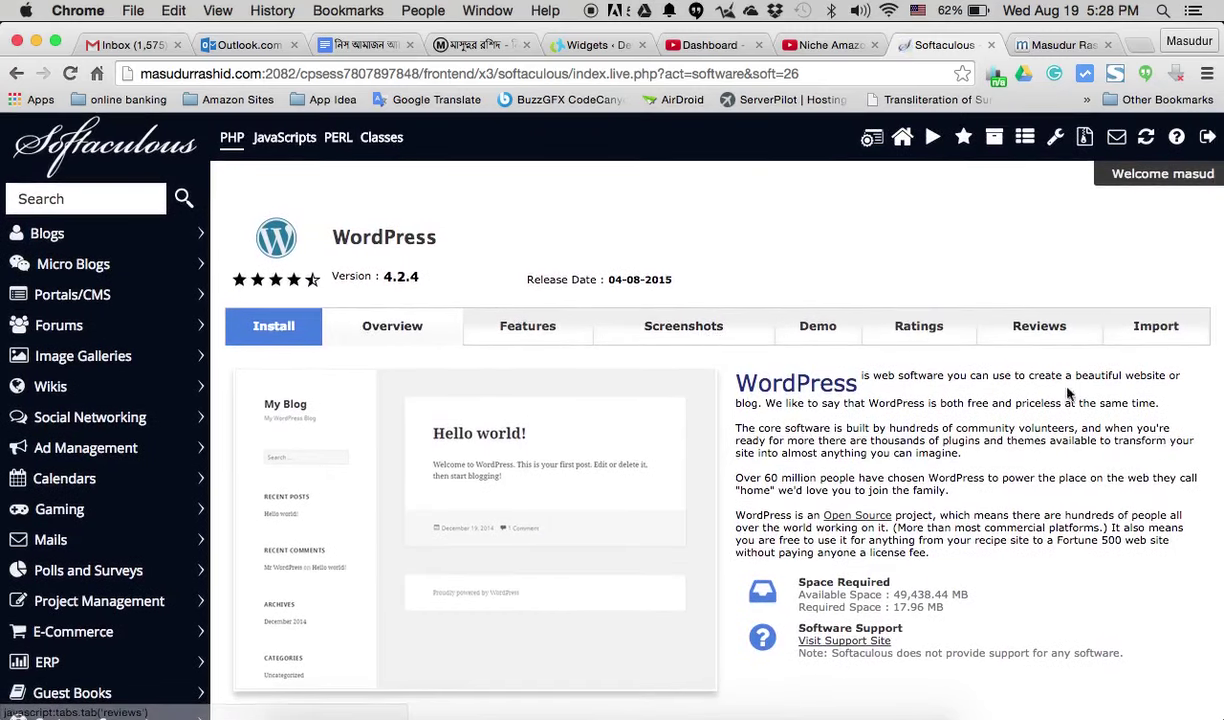
pyautogui.scroll(-5, 991, 467)
pyautogui.scroll(-3, 991, 467)
pyautogui.scroll(8, 991, 467)
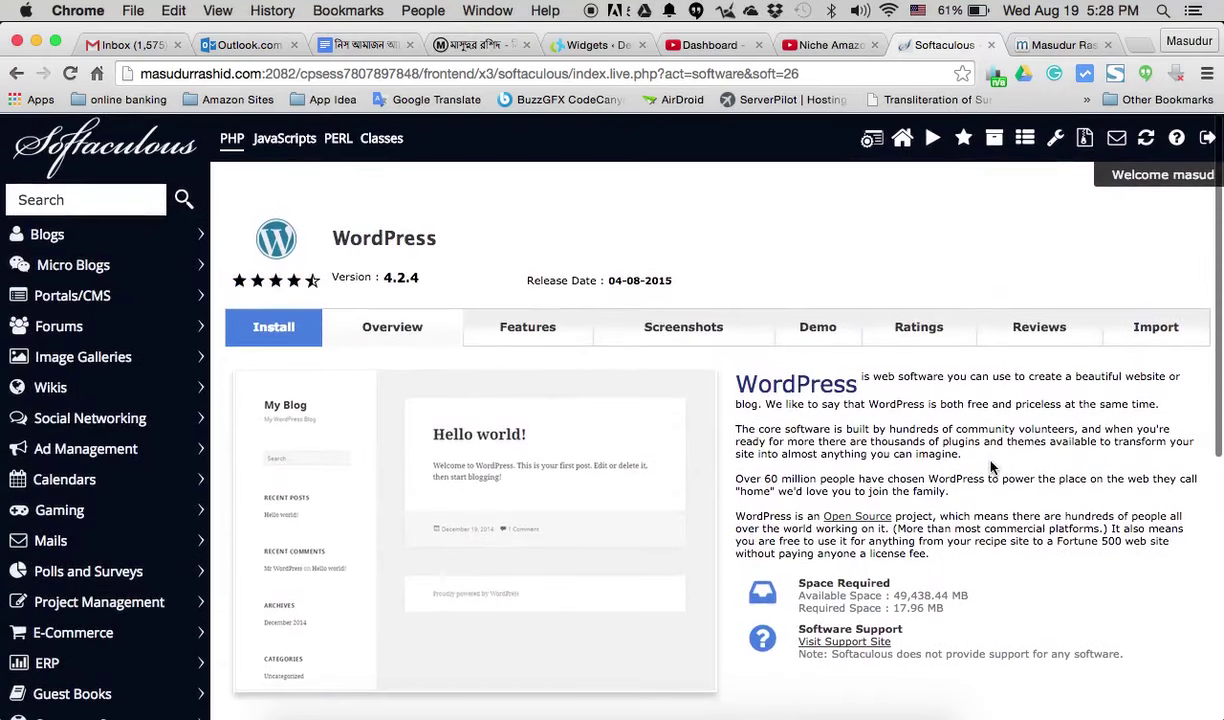
pyautogui.click(293, 337)
pyautogui.scroll(-2, 752, 398)
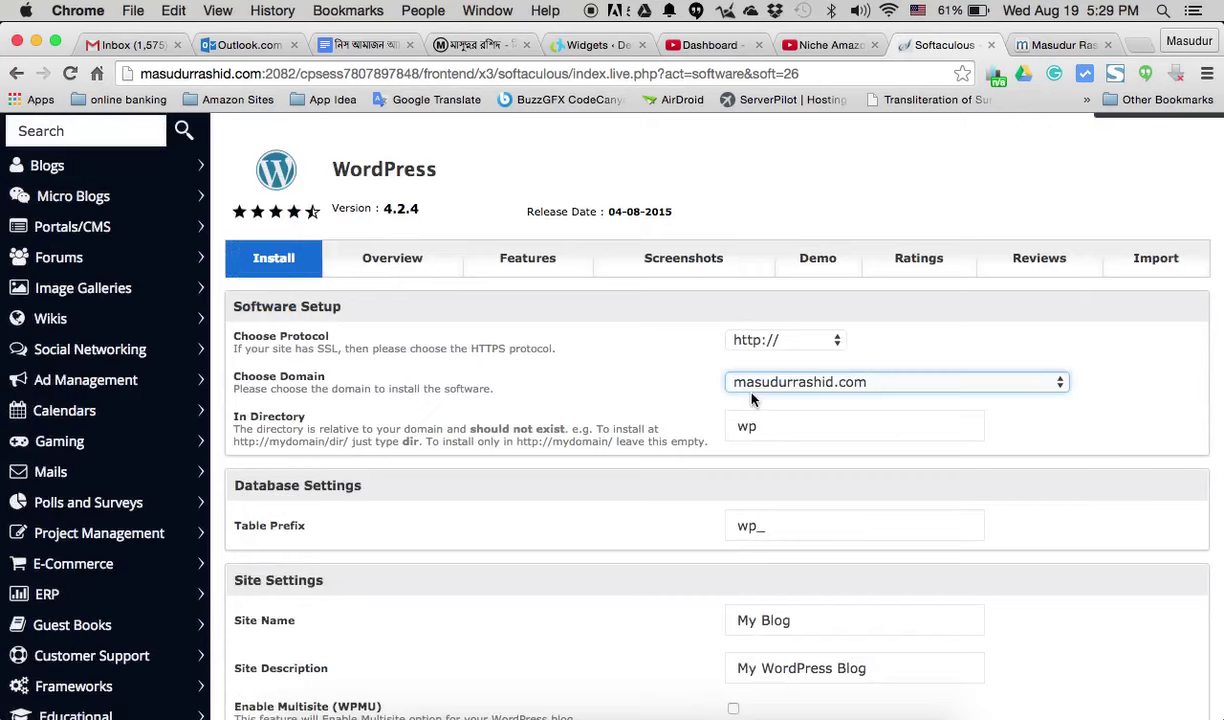
# - Choose the test subdomain as the install domain and clear the 'wp' install directory
pyautogui.click(383, 383)
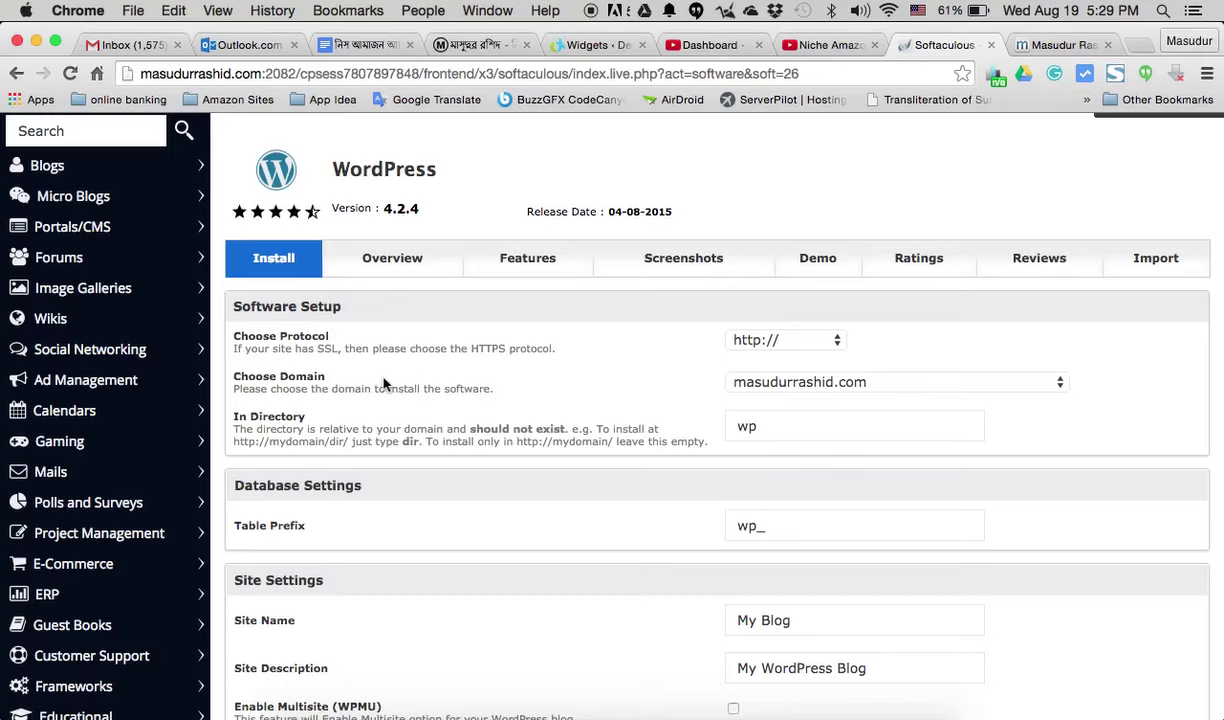
pyautogui.click(914, 384)
pyautogui.press('Down')
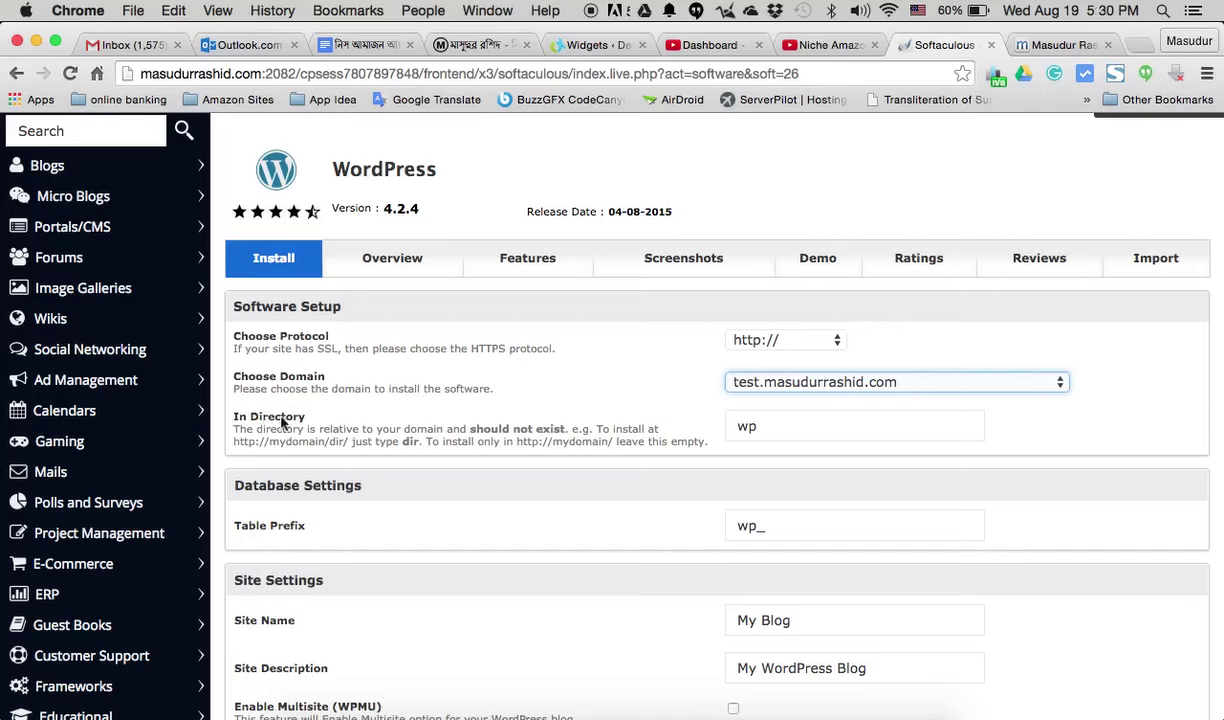
pyautogui.click(766, 425)
pyautogui.moveTo(766, 425); pyautogui.dragTo(710, 422)
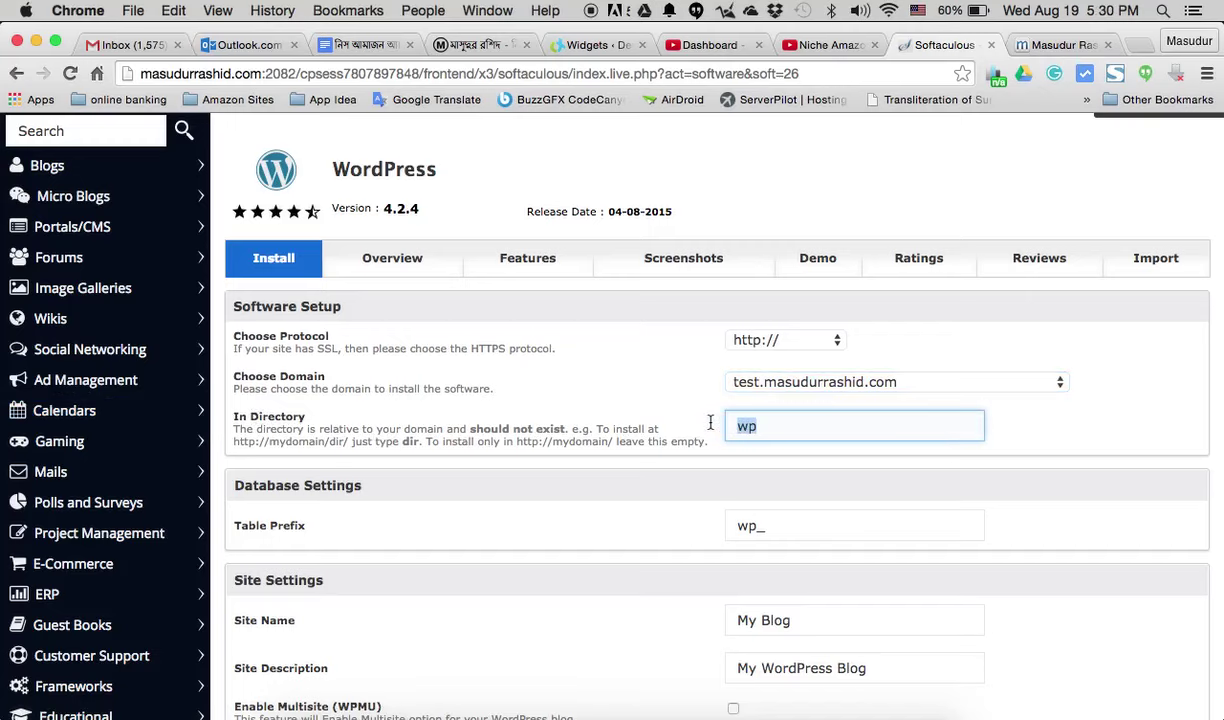
pyautogui.press('BackSpace')
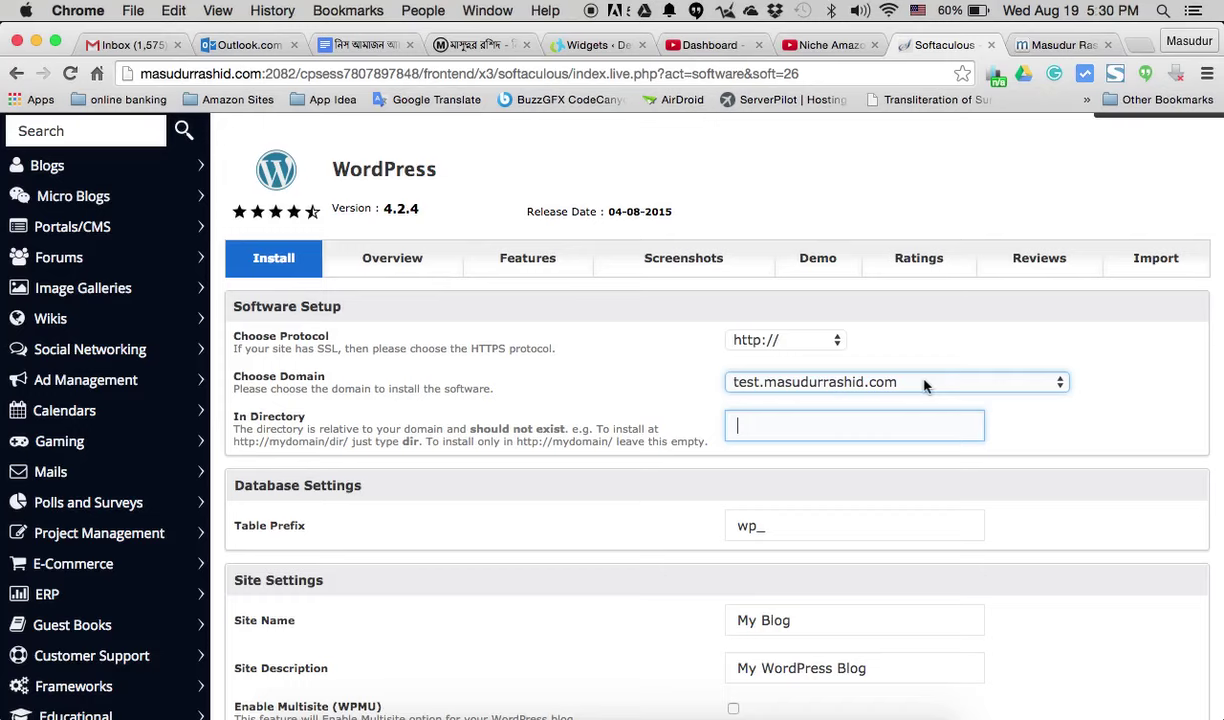
# - Change the site name from 'My Blog' to 'My Test Blog'
pyautogui.click(547, 397)
pyautogui.scroll(-5, 501, 423)
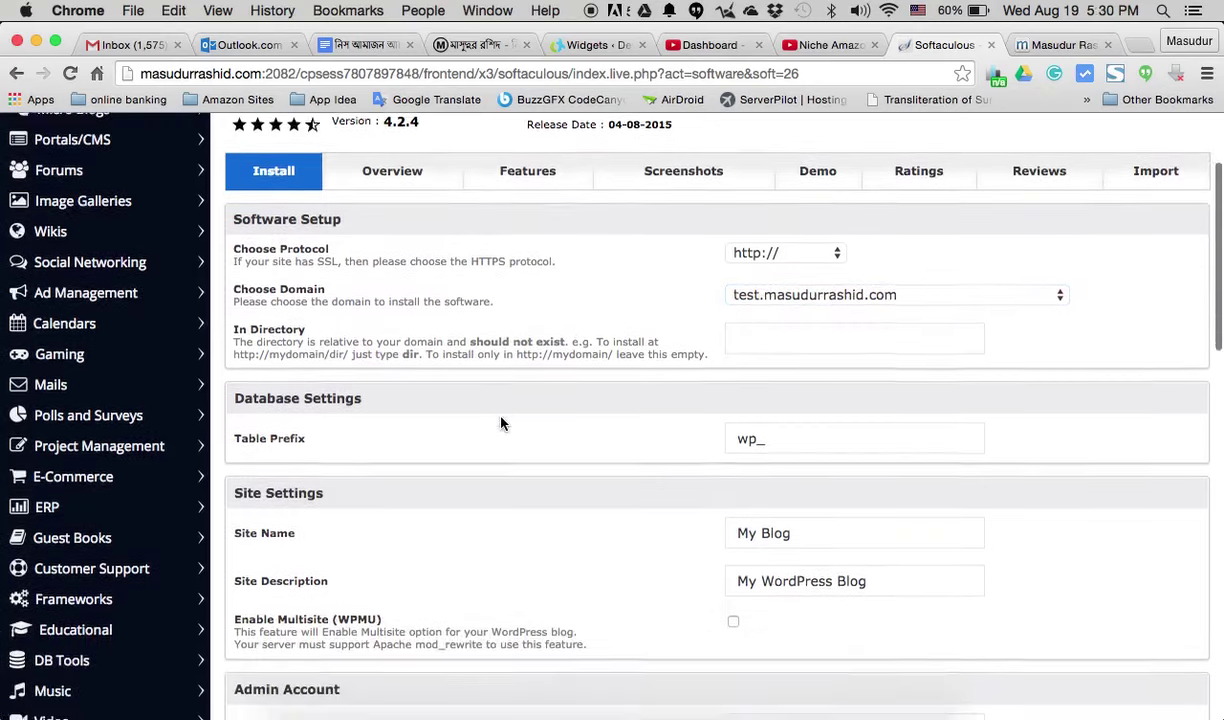
pyautogui.scroll(-2, 501, 423)
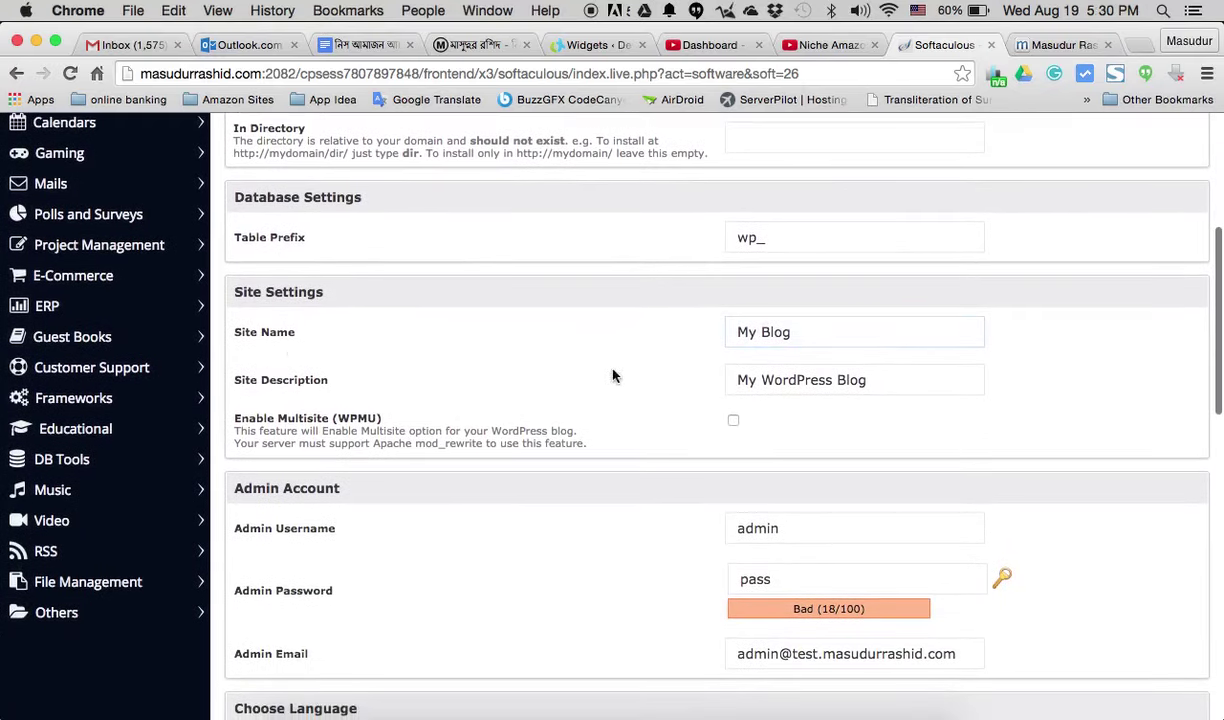
pyautogui.click(833, 338)
pyautogui.click(884, 370)
pyautogui.click(788, 332)
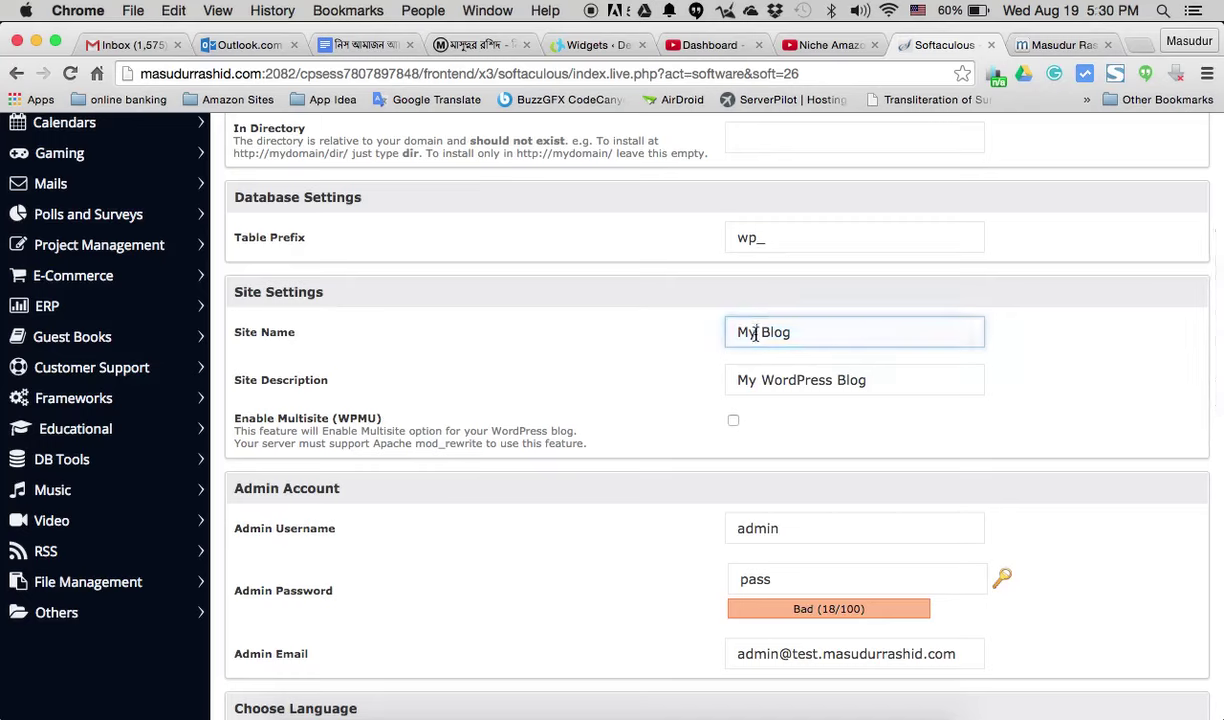
pyautogui.click(755, 333)
pyautogui.write('Test')
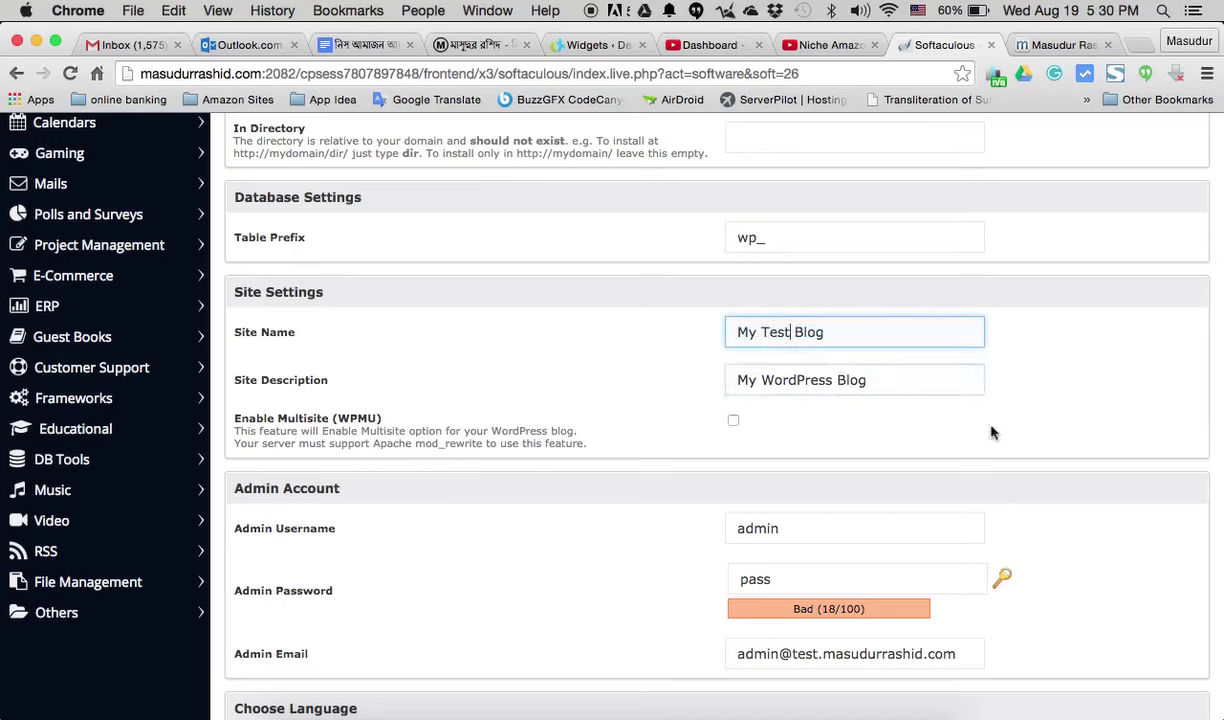
pyautogui.click(878, 382)
# - Replace the default admin username with the owner's own username
pyautogui.scroll(-3, 513, 390)
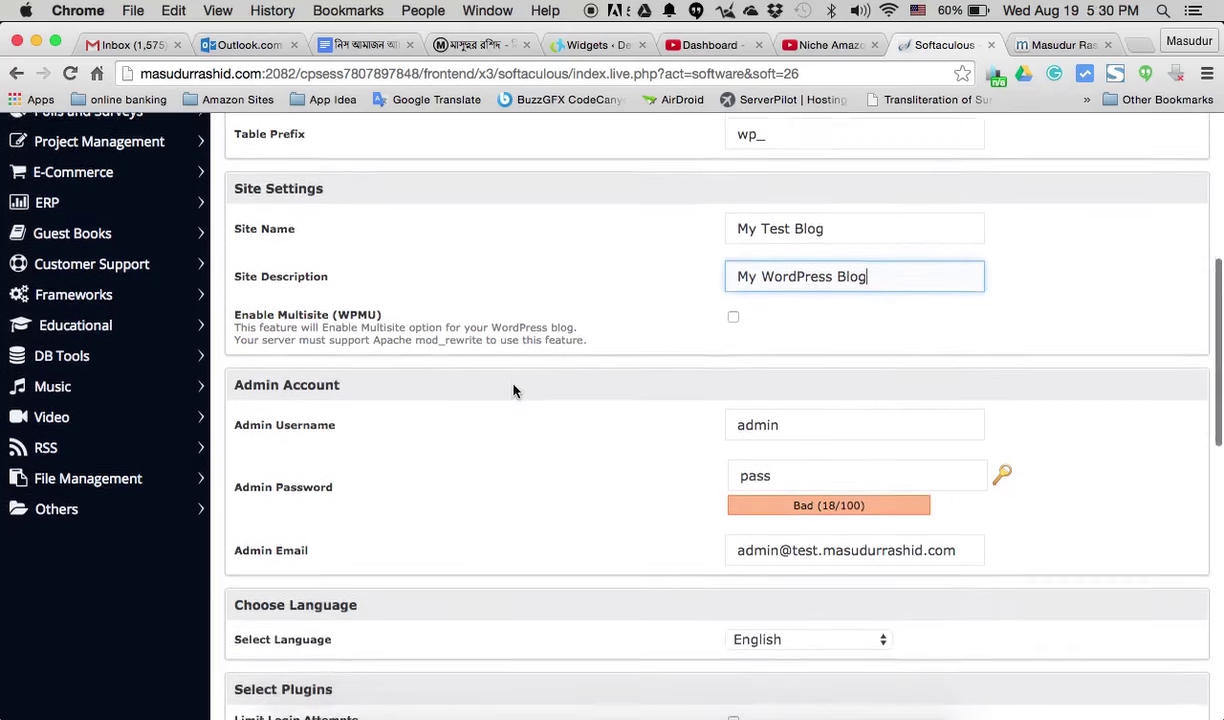
pyautogui.scroll(-2, 621, 418)
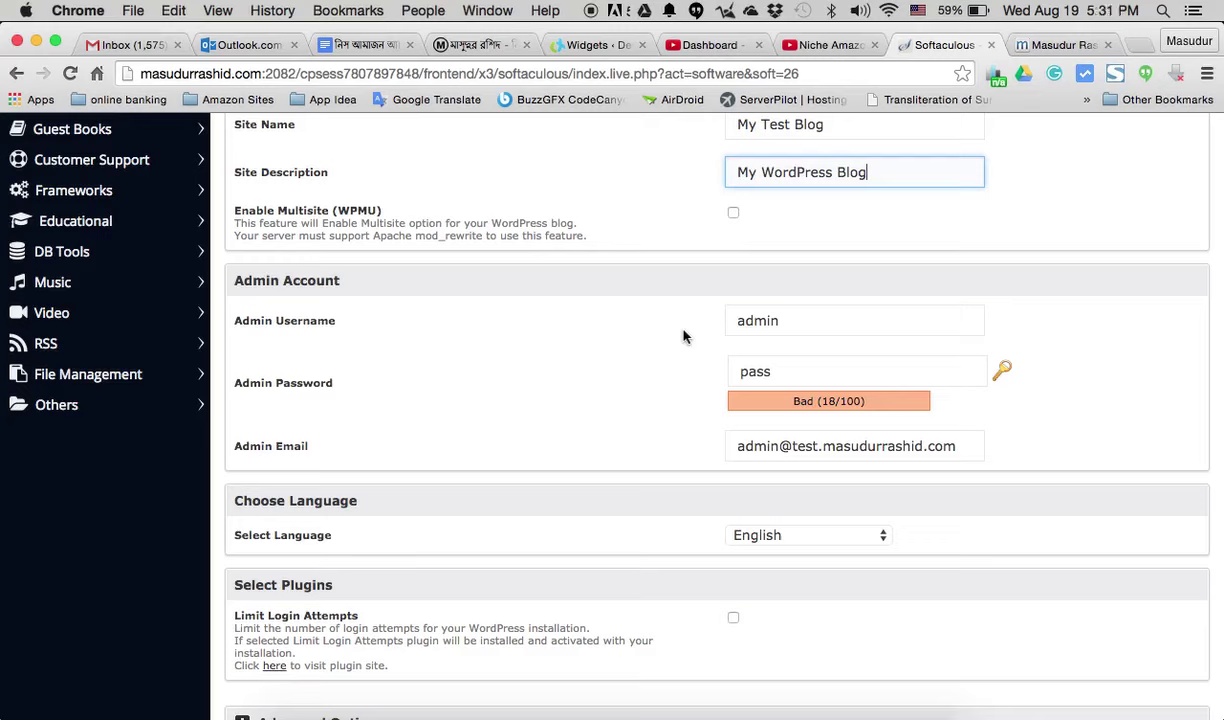
pyautogui.doubleClick(811, 319)
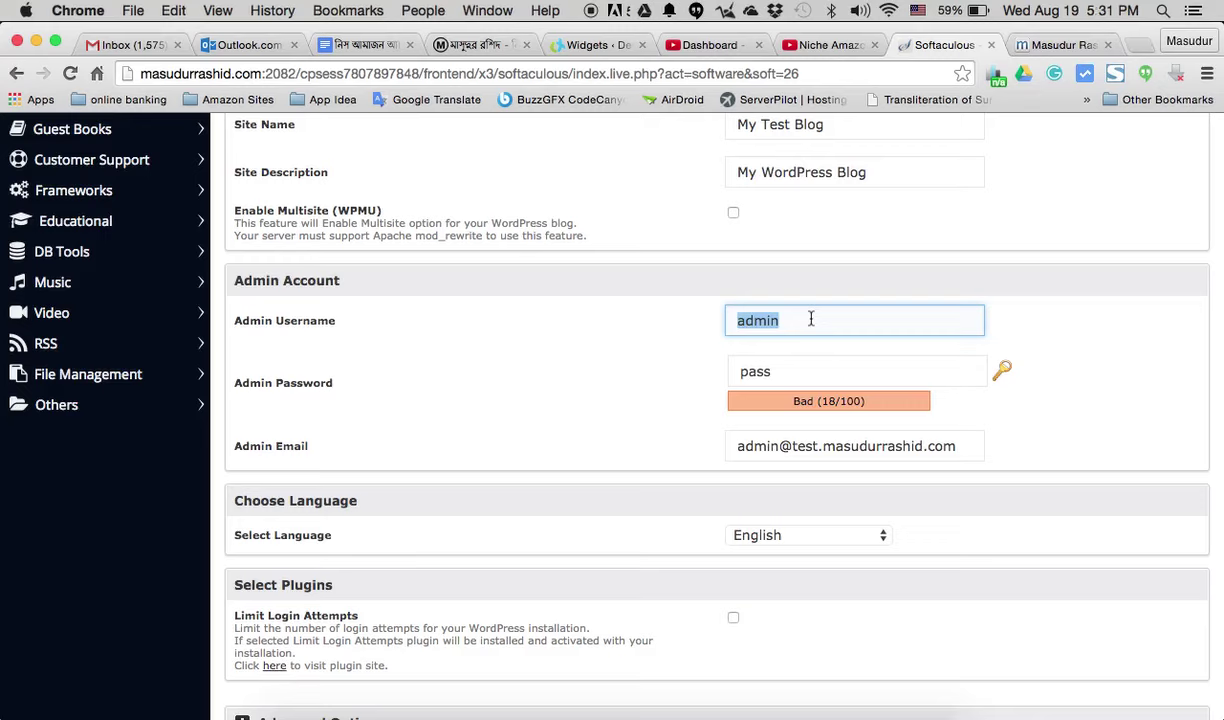
pyautogui.write('masud')
pyautogui.press('super+a')
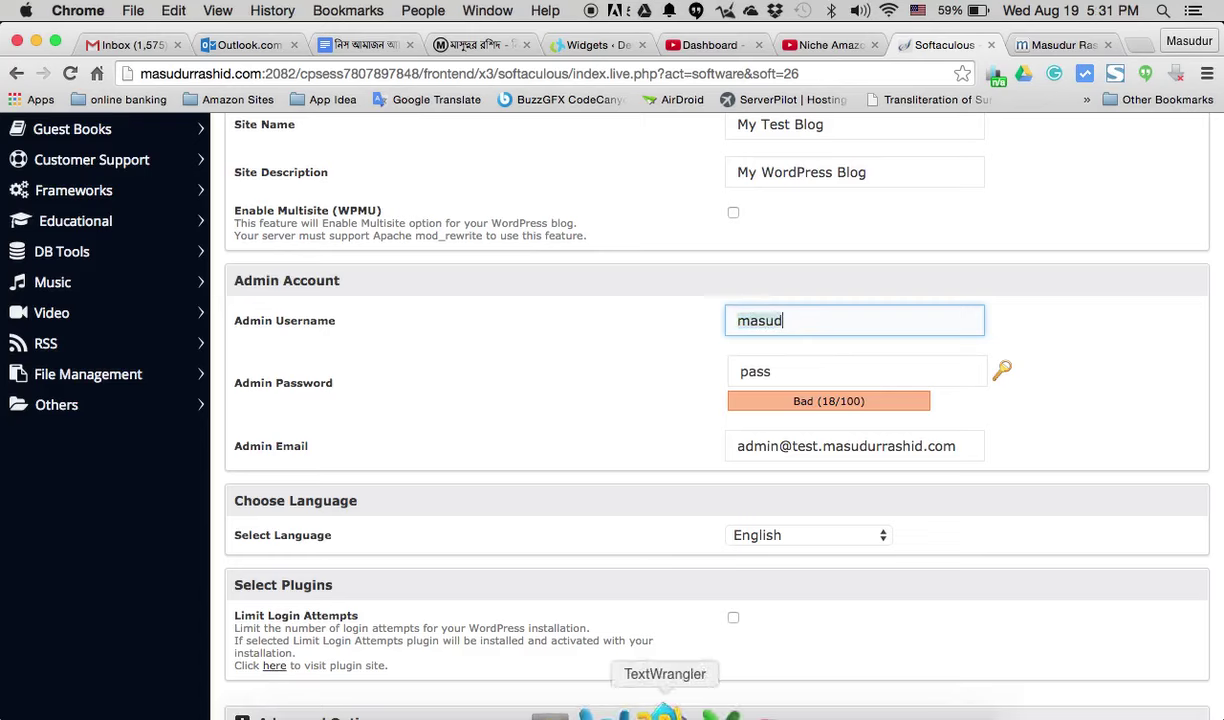
# - Bring the TextWrangler account notes forward and add a blank line below the Done line
pyautogui.click(663, 712)
pyautogui.click(350, 442)
pyautogui.press('Return')
pyautogui.press('Return')
pyautogui.press('Return')
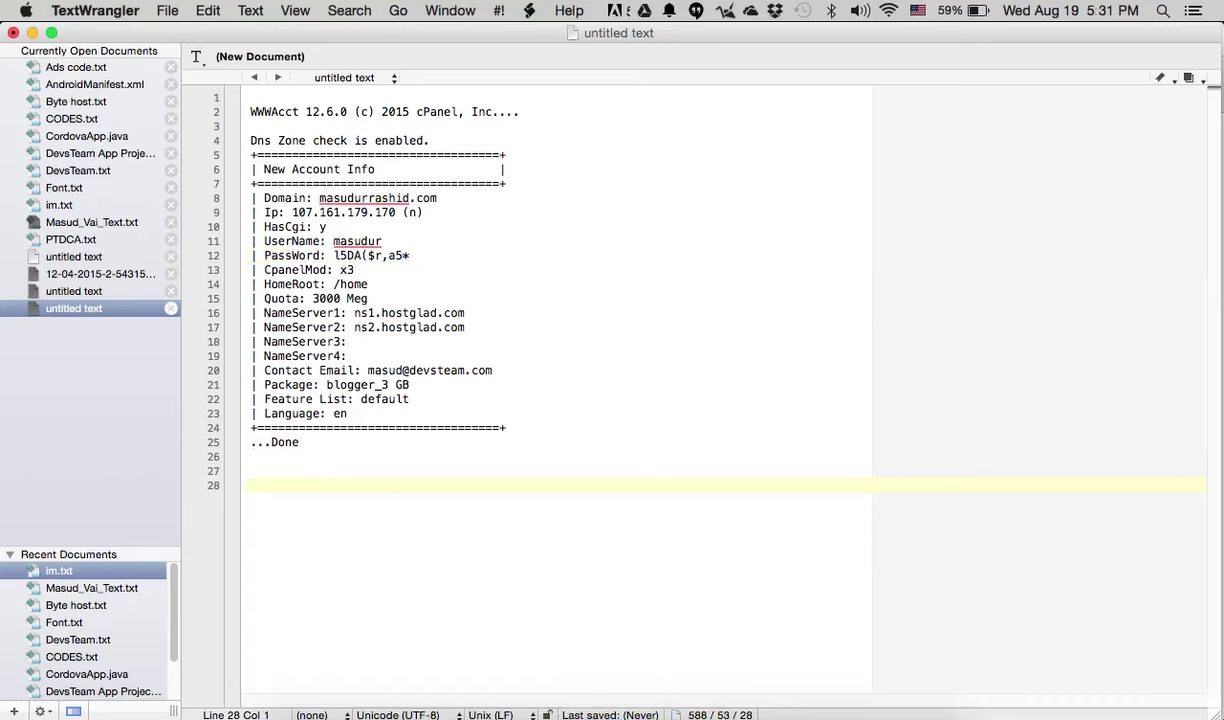
# - Add a 'Wordpress Login' section with Username and Password lines, then select the cPanel password
pyautogui.write('Wordpress L')
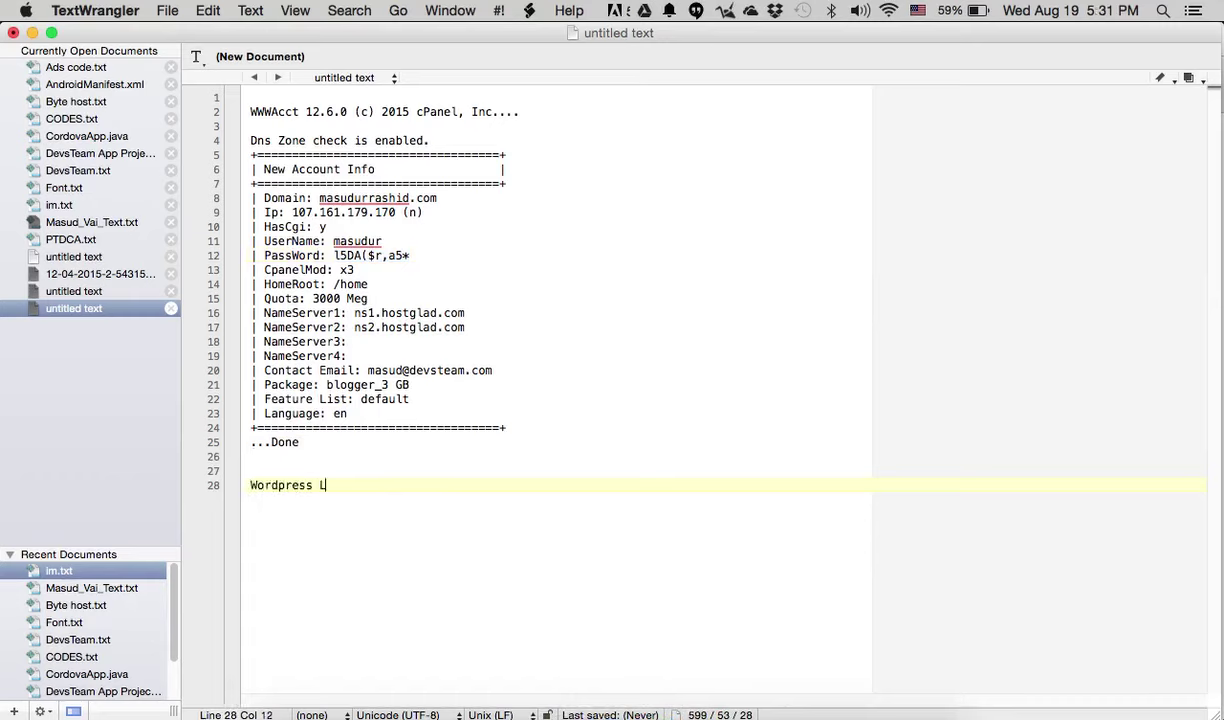
pyautogui.write('ogin')
pyautogui.press('Return')
pyautogui.write('User')
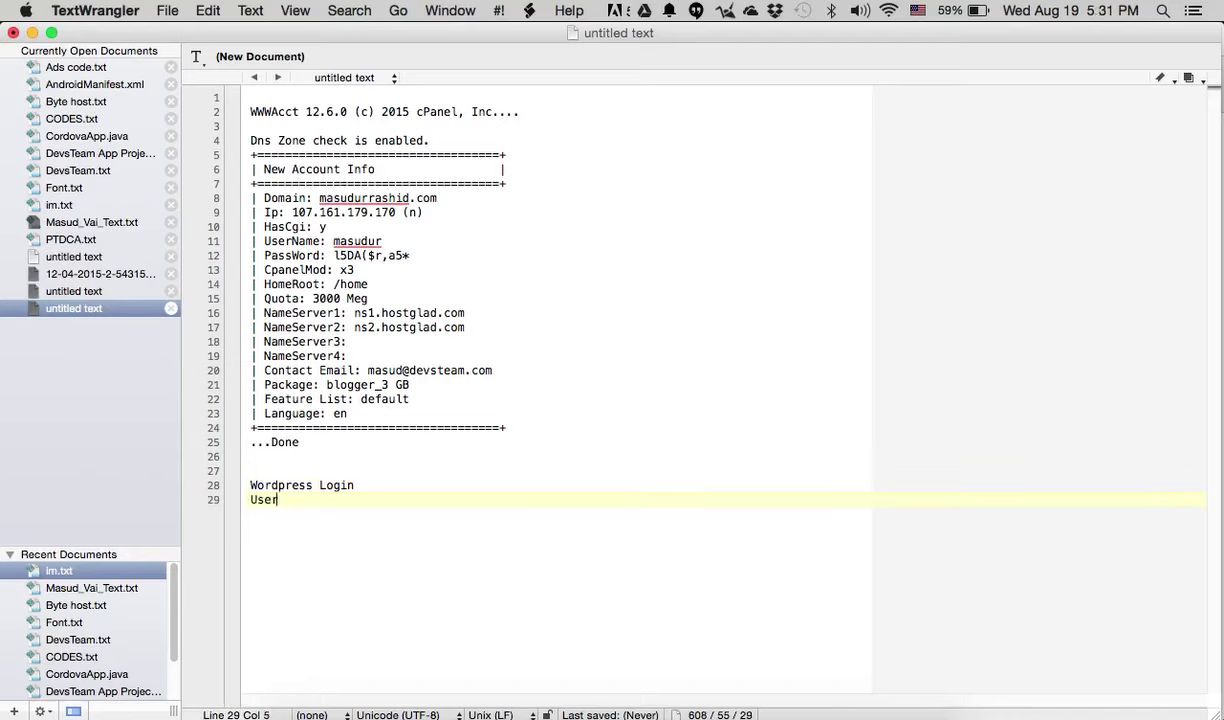
pyautogui.write('name: masud')
pyautogui.press('Return')
pyautogui.write('Pas')
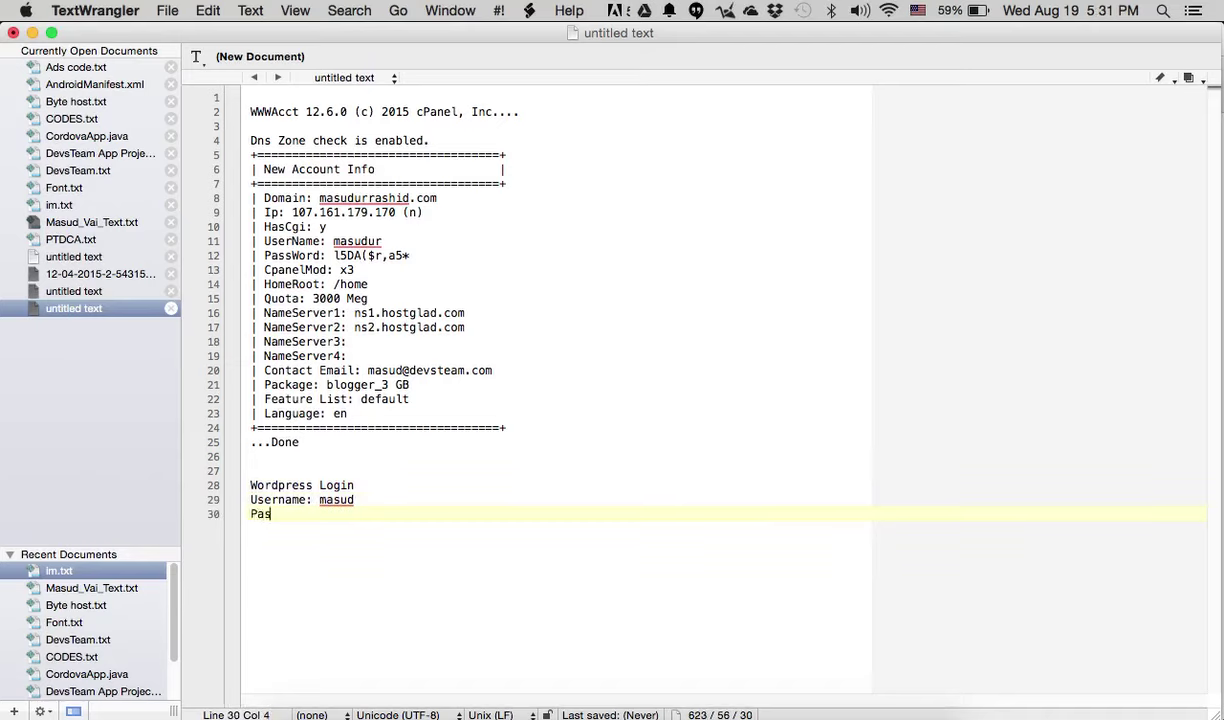
pyautogui.write('sword:')
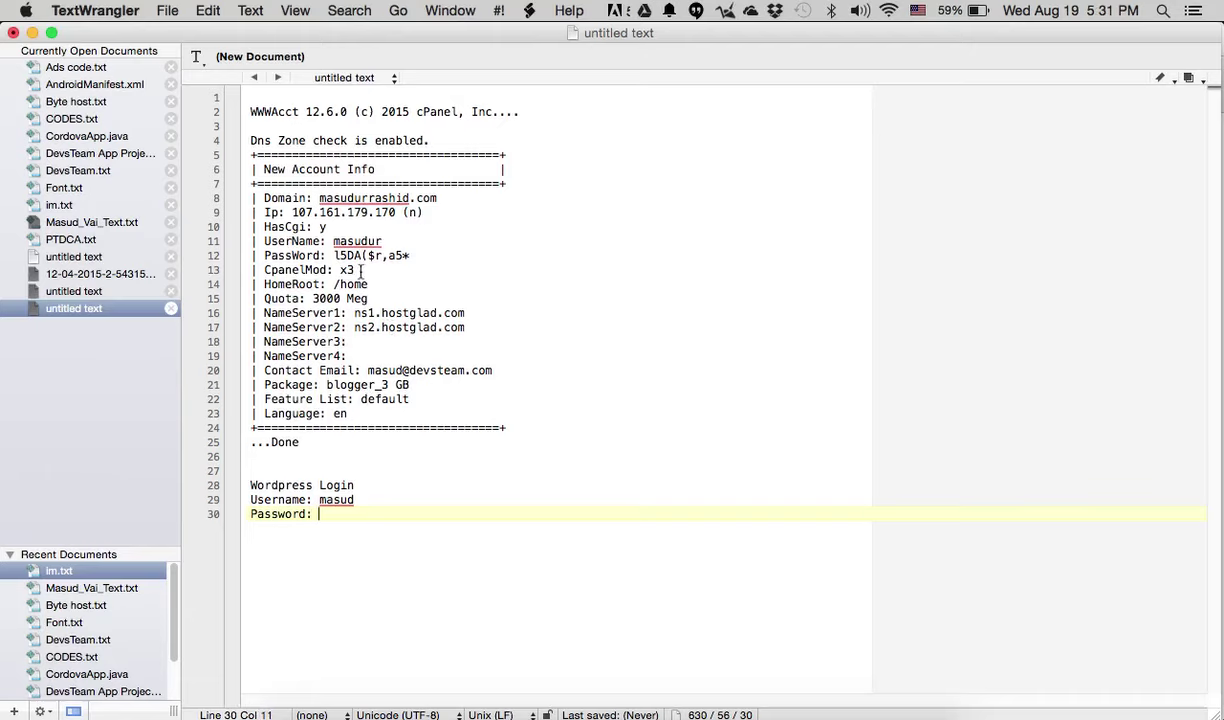
pyautogui.moveTo(335, 256); pyautogui.dragTo(417, 255)
pyautogui.press('super+c')
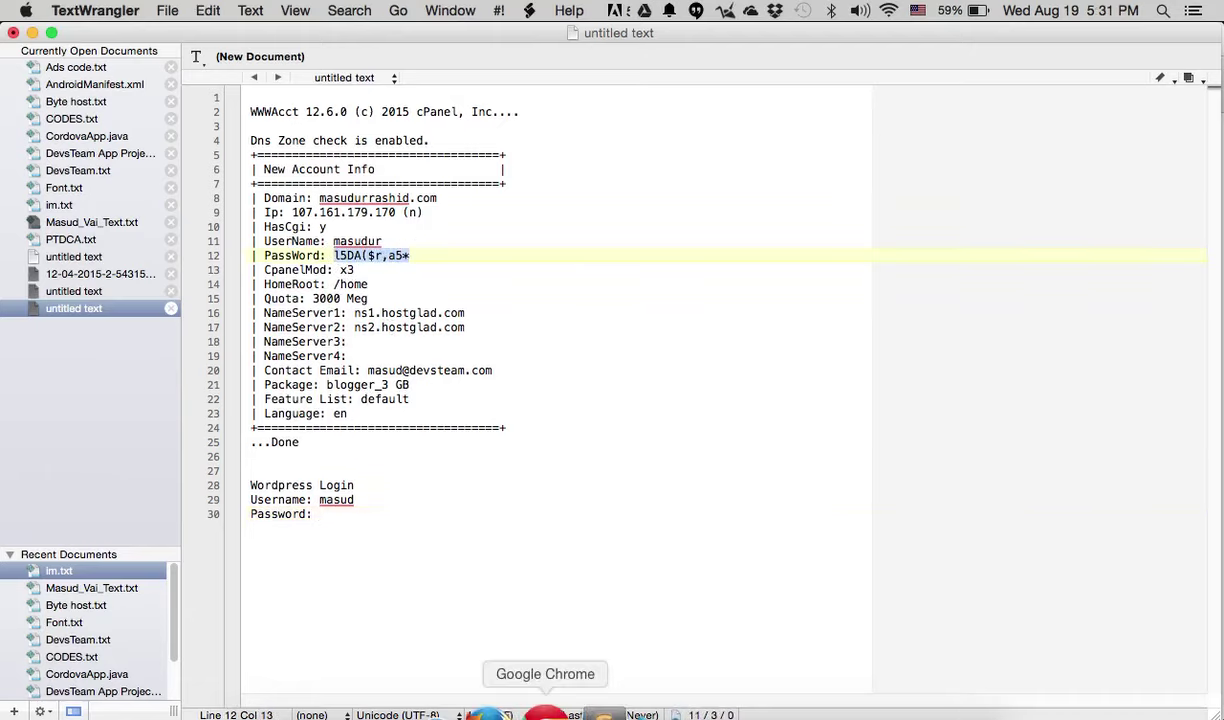
pyautogui.click(545, 712)
# - Paste the cPanel password as the admin password and replace the admin email with the contact address
pyautogui.doubleClick(779, 373)
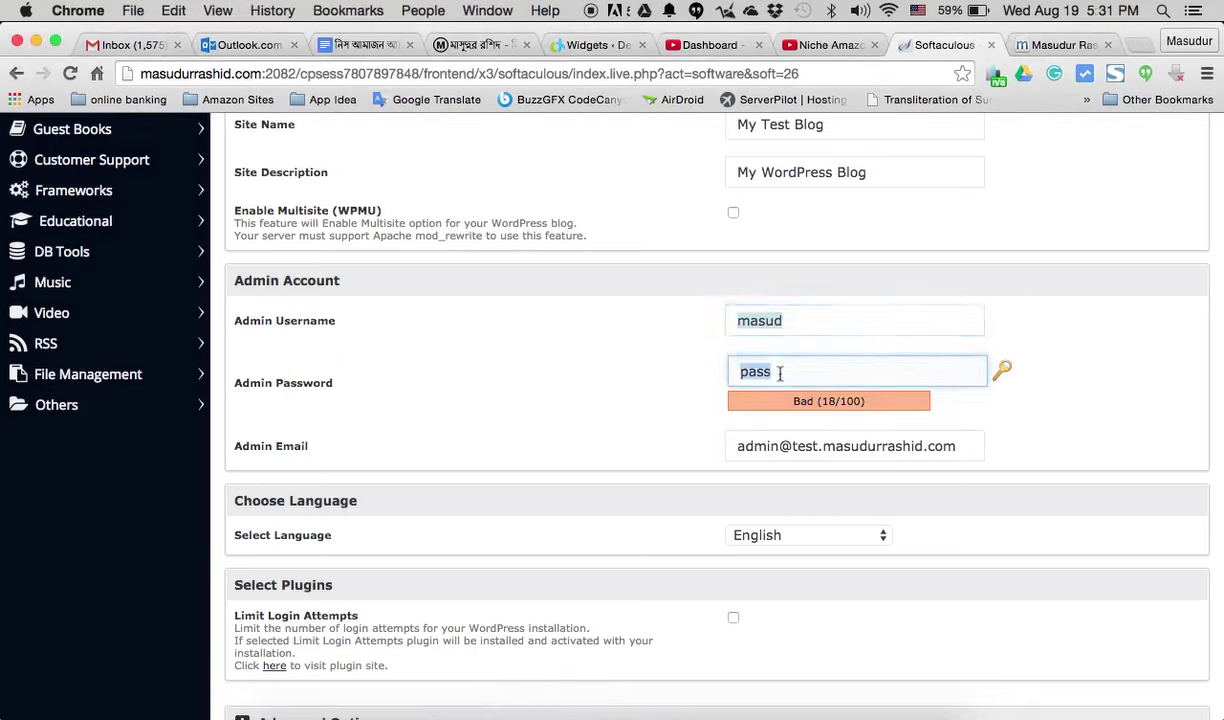
pyautogui.press('super+v')
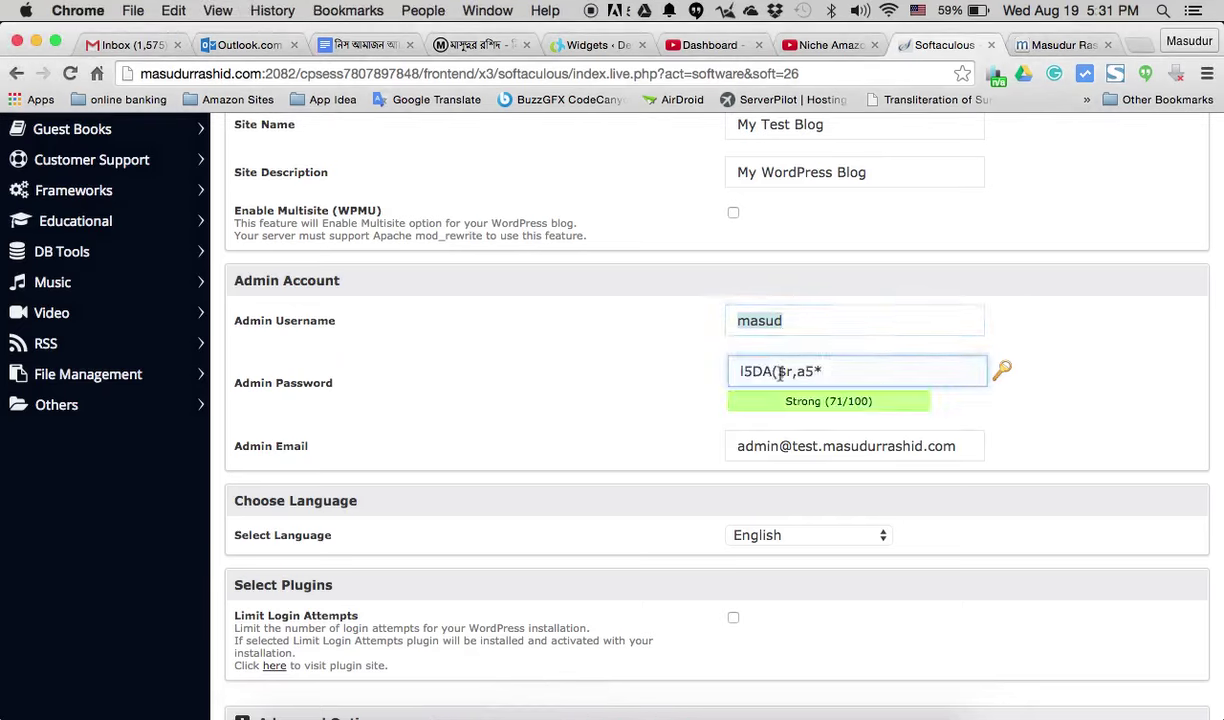
pyautogui.tripleClick(784, 443)
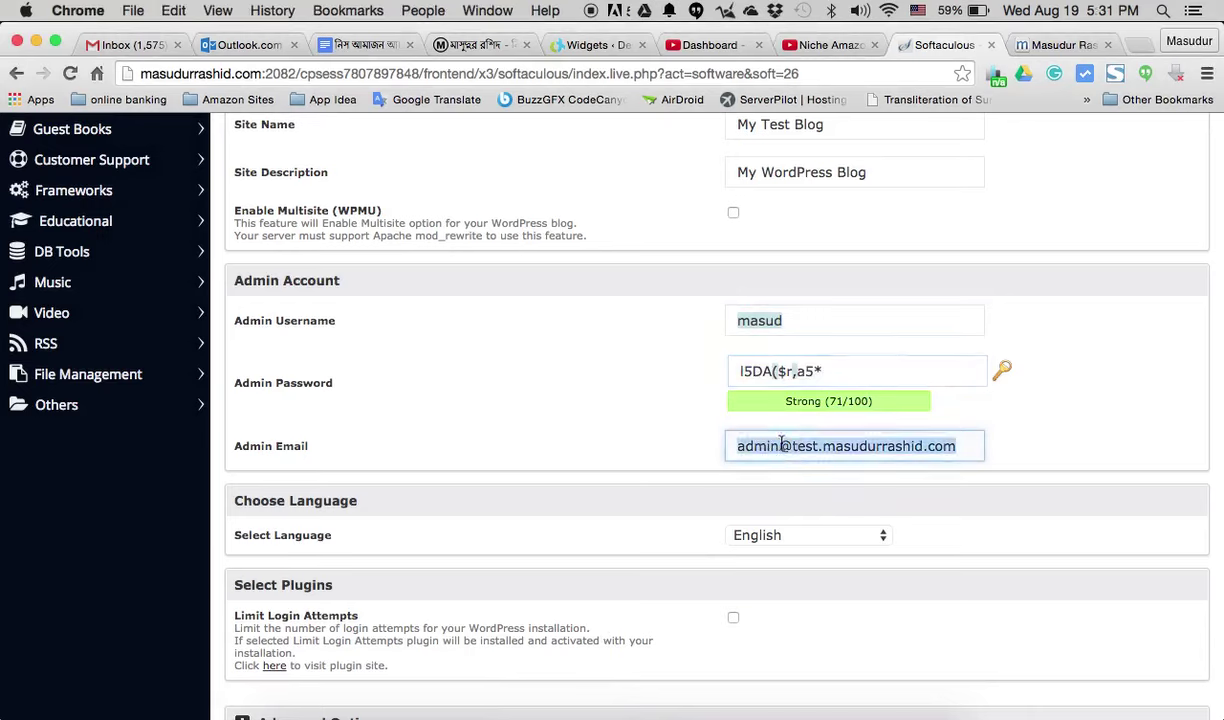
pyautogui.press('BackSpace')
pyautogui.click(528, 386)
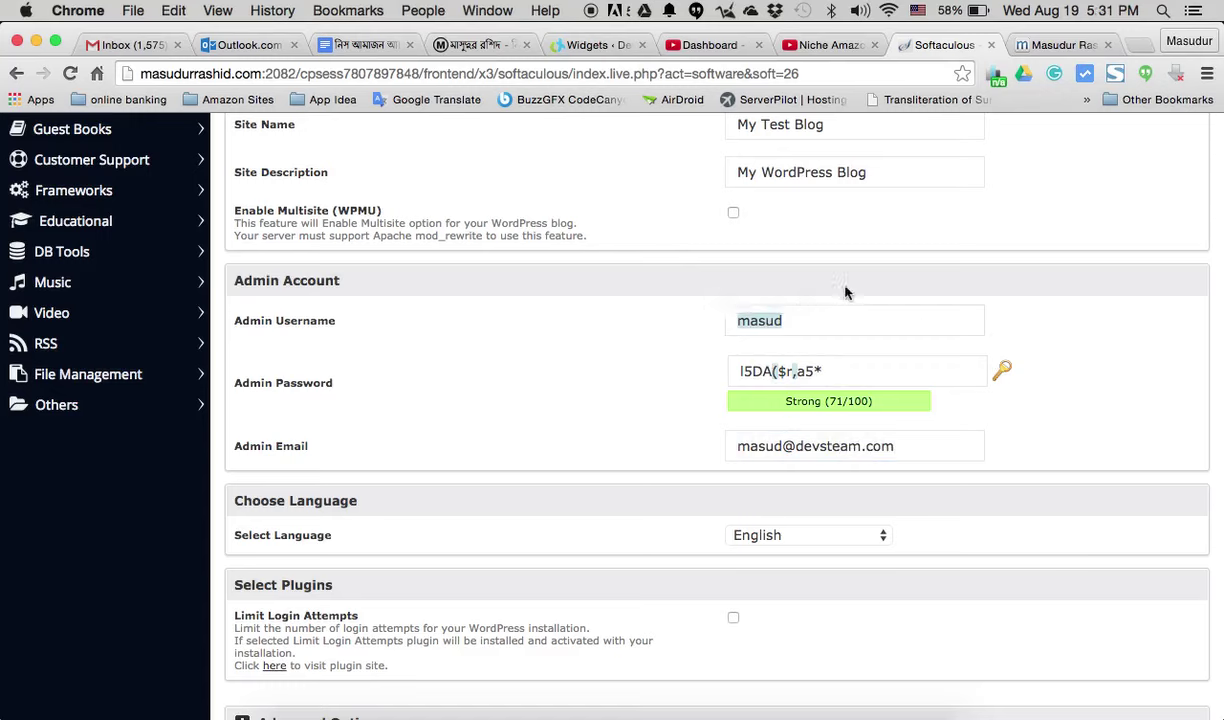
# - Paste the admin password after 'Password:' and add an 'Admin email:' line with the contact address
pyautogui.click(655, 713)
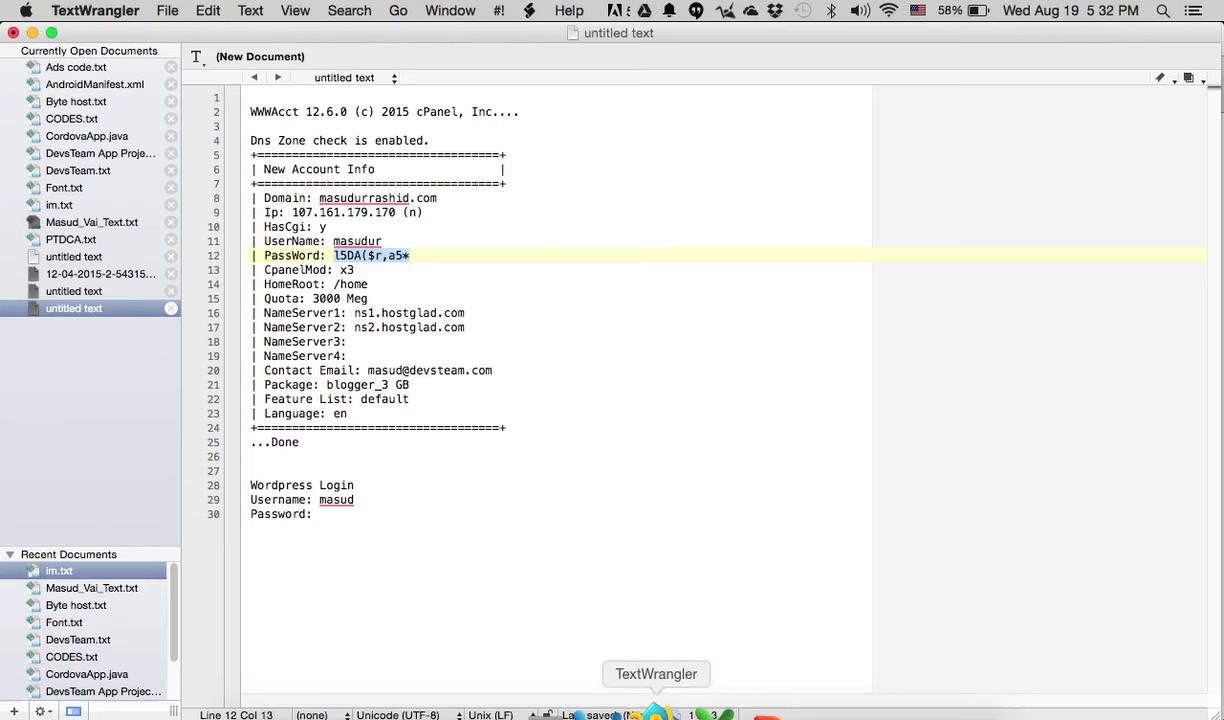
pyautogui.click(322, 510)
pyautogui.press('super+v')
pyautogui.press('Return')
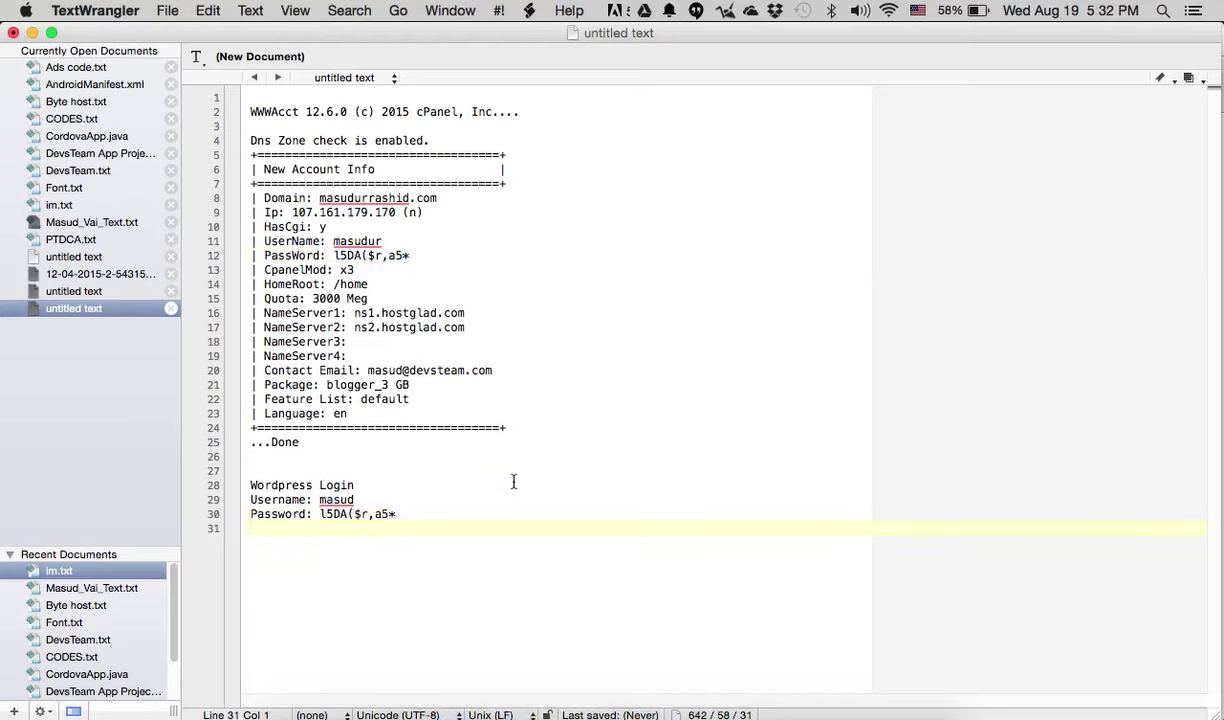
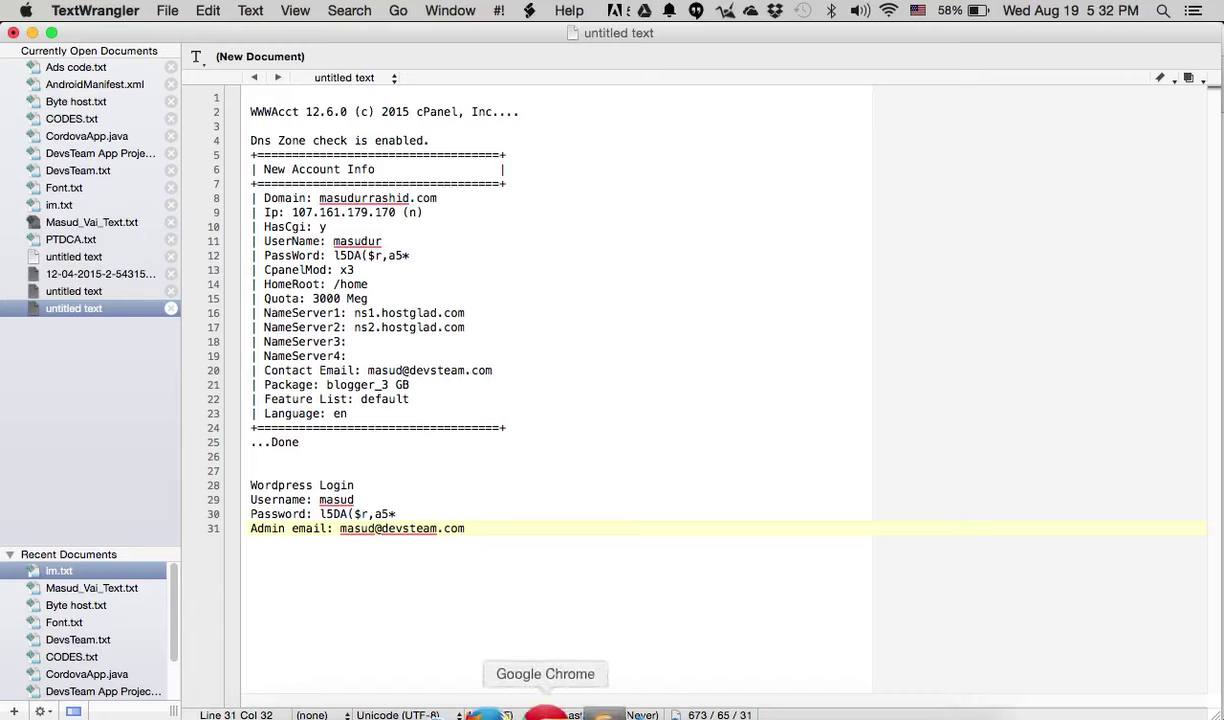
pyautogui.click(548, 702)
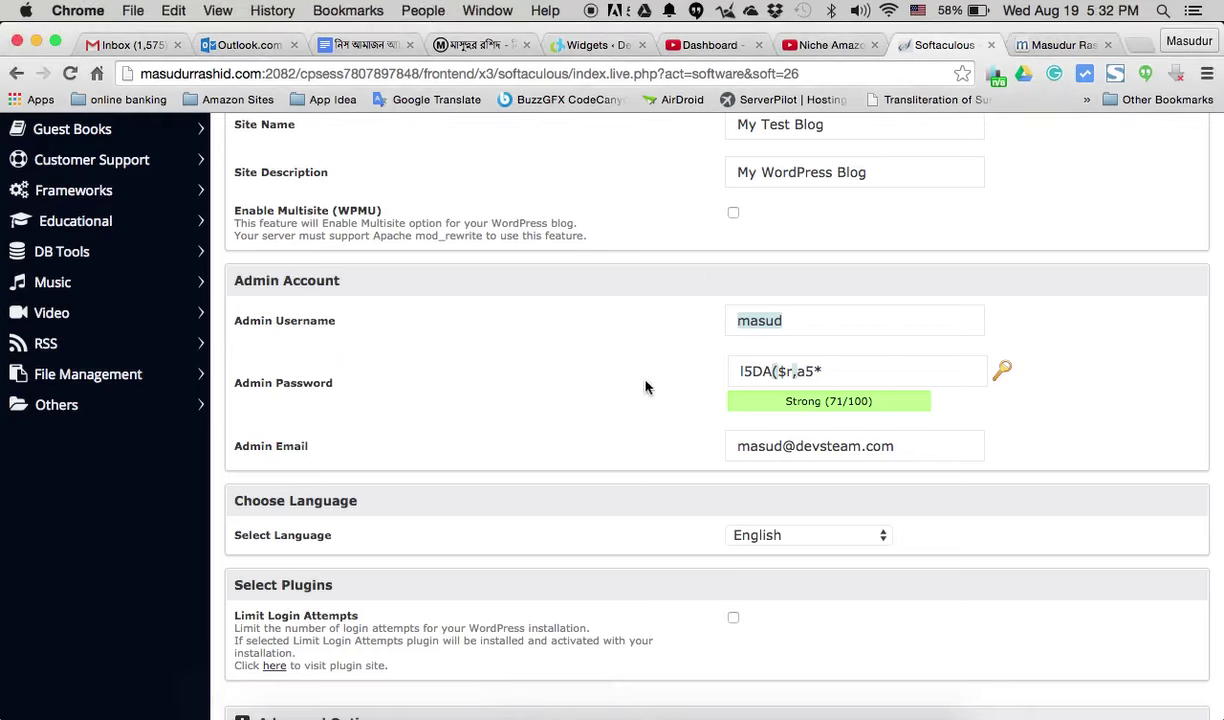
pyautogui.scroll(-2, 645, 387)
pyautogui.scroll(-5, 645, 387)
pyautogui.scroll(-2, 645, 387)
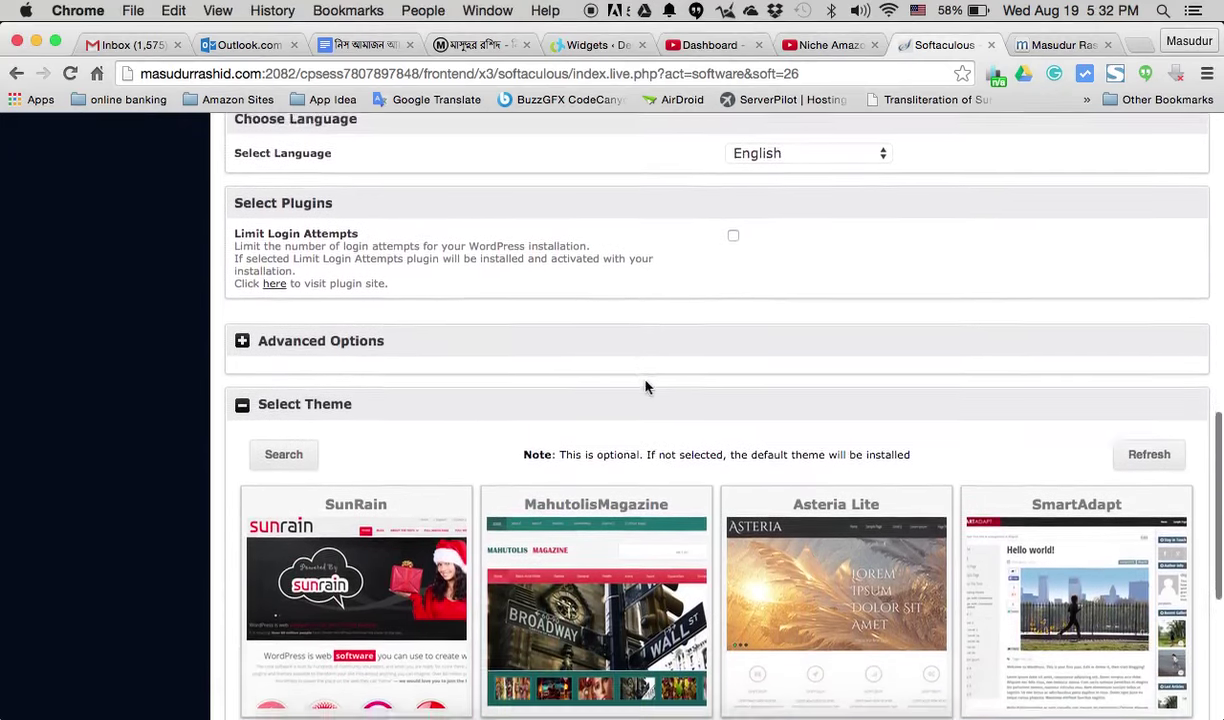
pyautogui.click(241, 330)
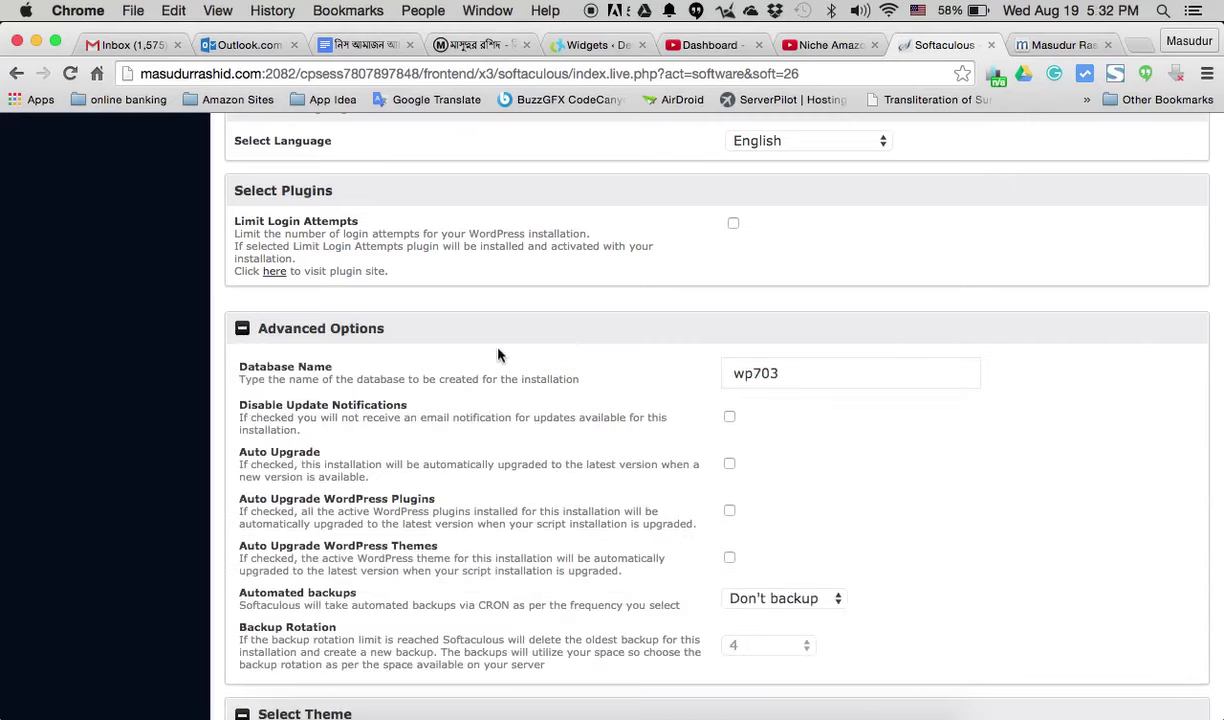
pyautogui.scroll(-3, 498, 355)
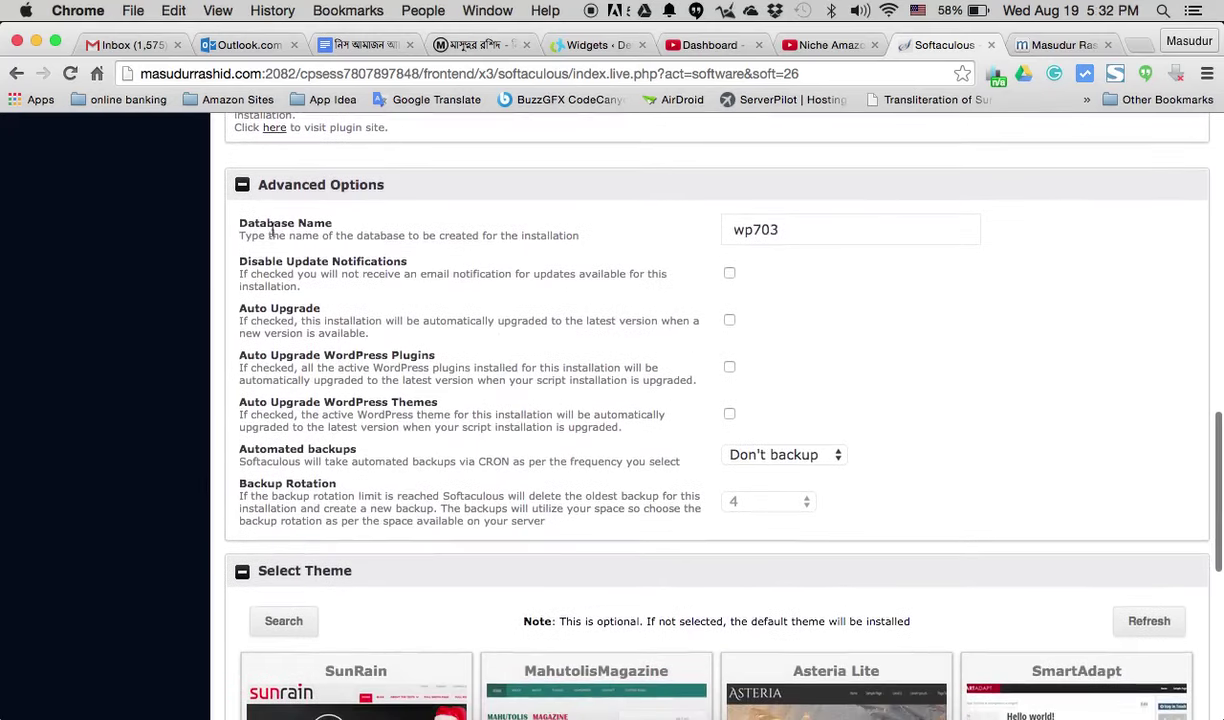
pyautogui.click(242, 184)
pyautogui.scroll(-2, 365, 256)
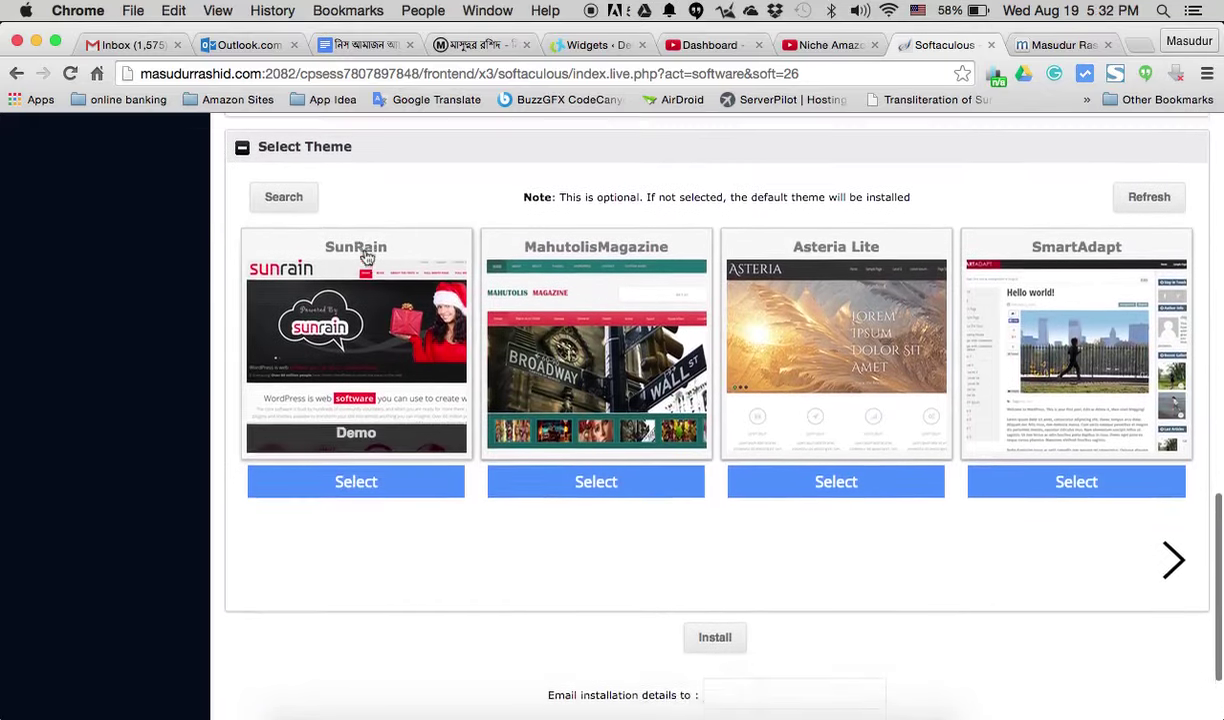
pyautogui.scroll(-2, 365, 258)
pyautogui.scroll(10, 365, 250)
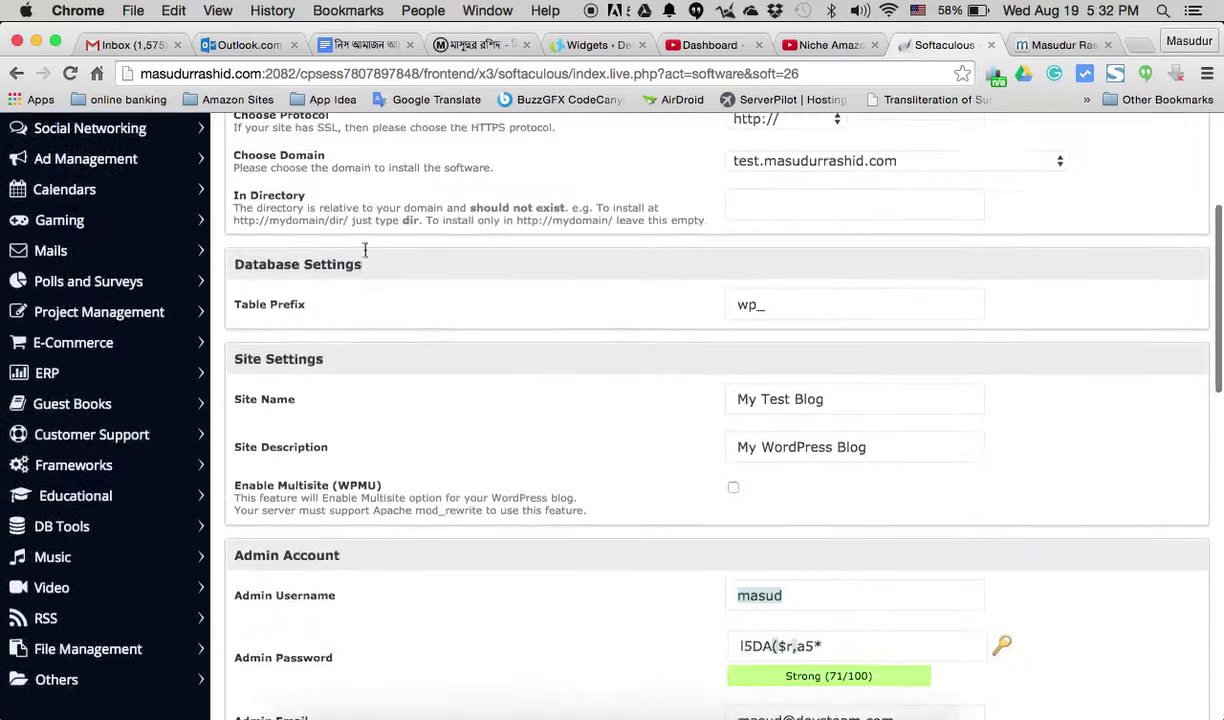
pyautogui.scroll(5, 365, 250)
pyautogui.scroll(-15, 363, 254)
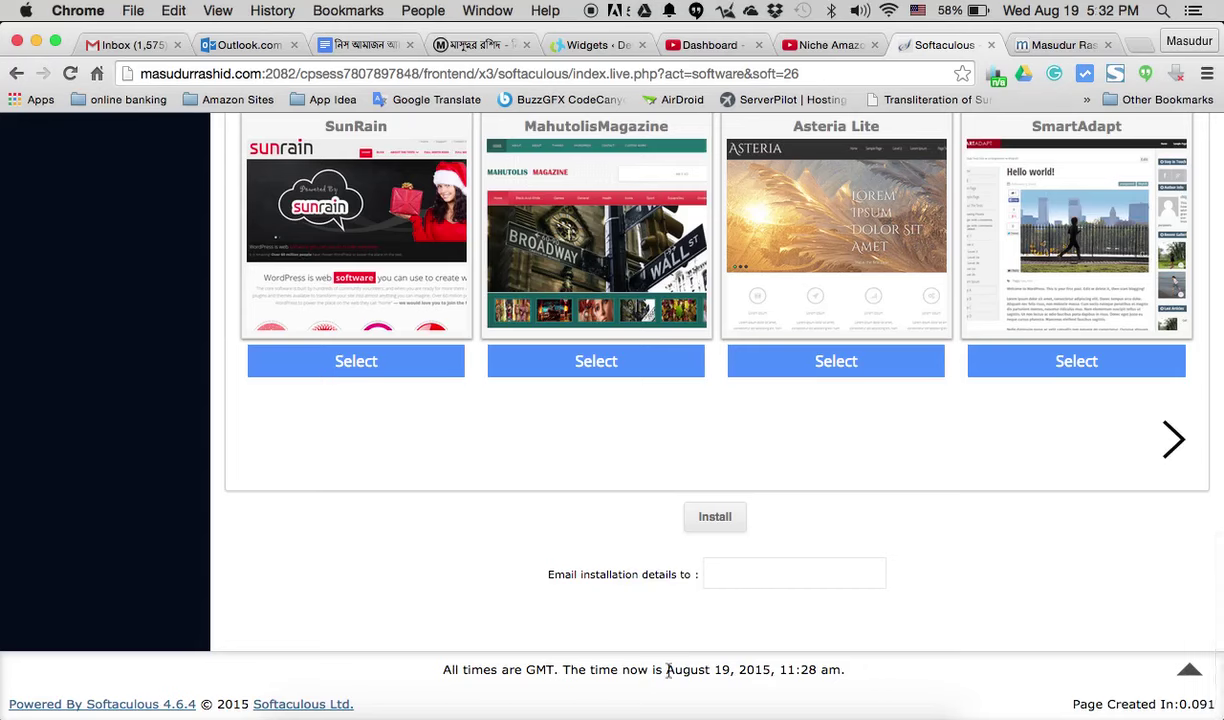
# - Enter the contact e-mail address in the 'Email installation details to' field
pyautogui.click(655, 700)
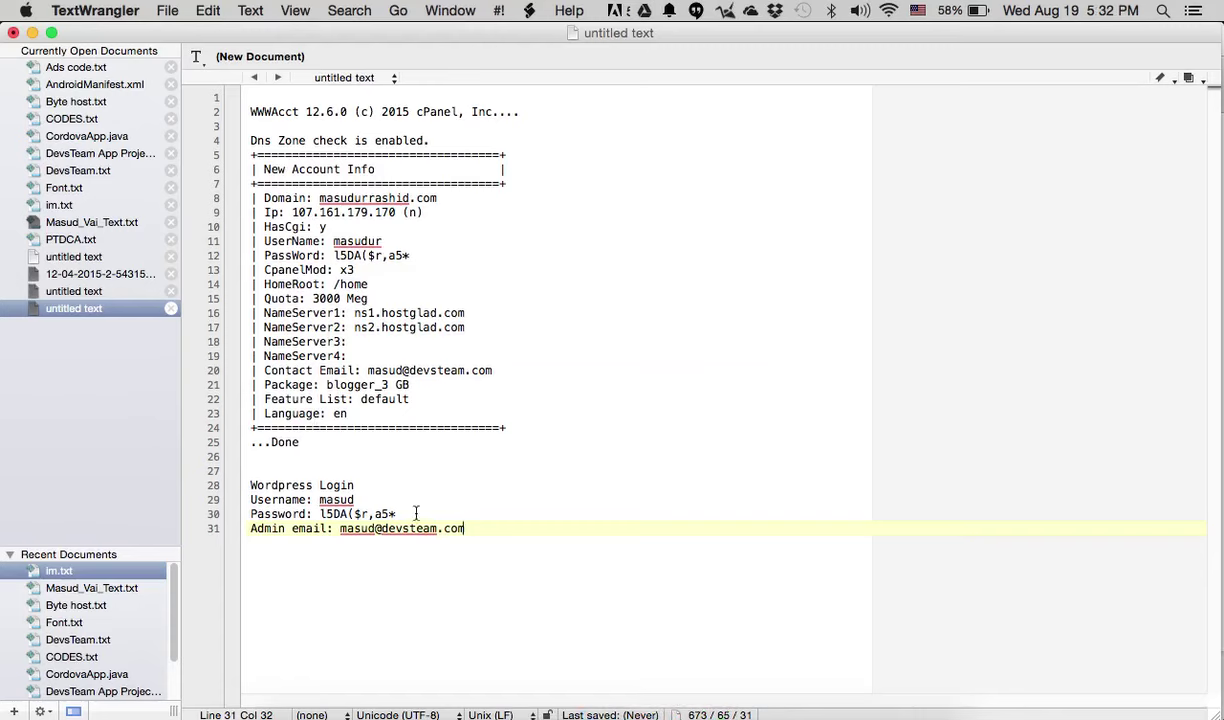
pyautogui.click(560, 703)
pyautogui.click(729, 575)
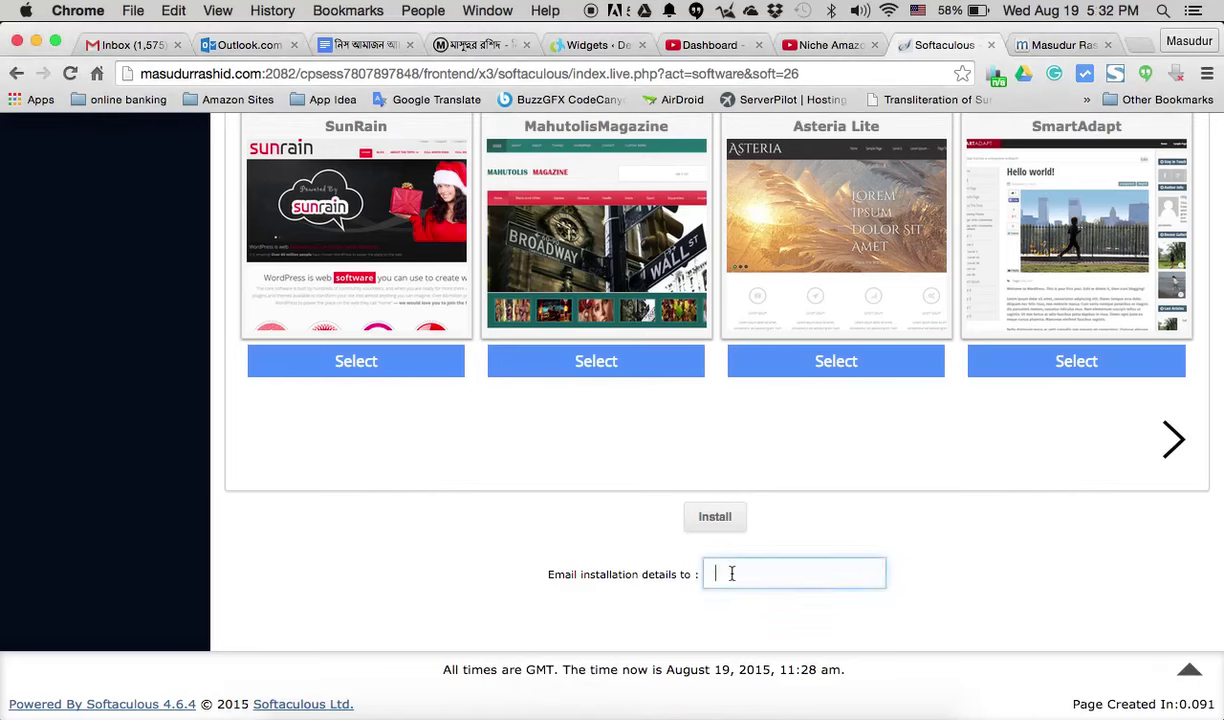
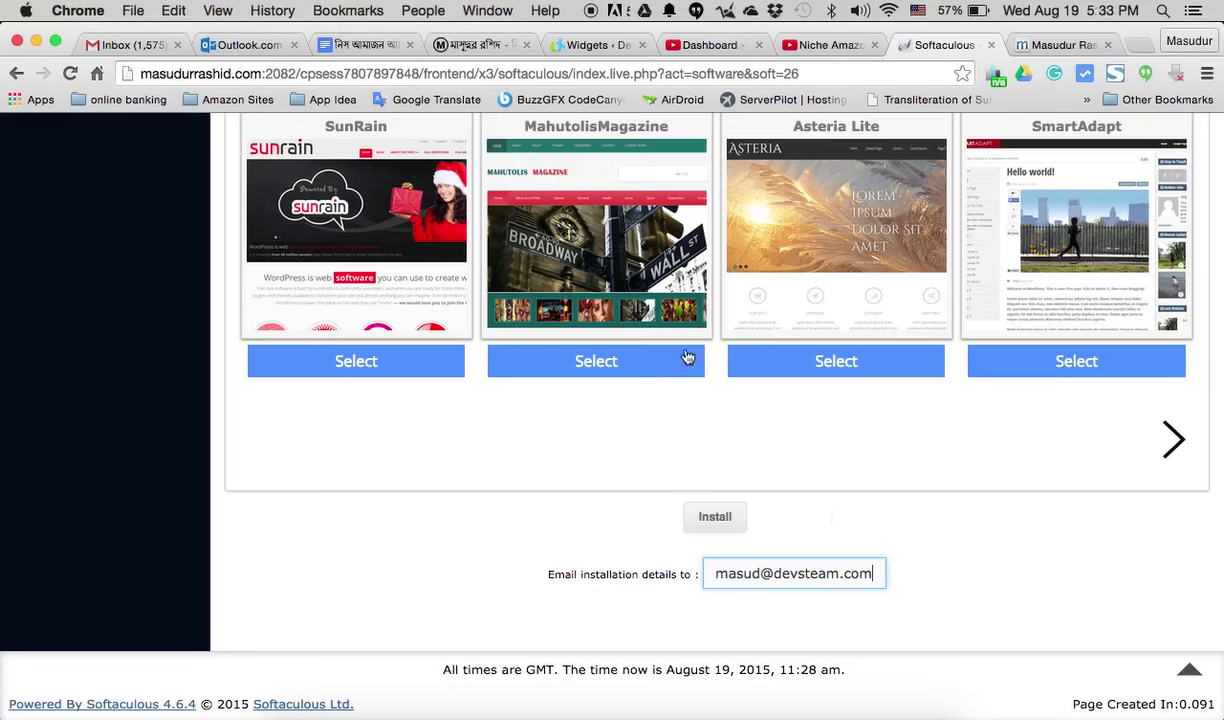
# - Confirm the protocol, domain test.masudurrashid.com, and an empty In Directory field
pyautogui.scroll(15, 921, 494)
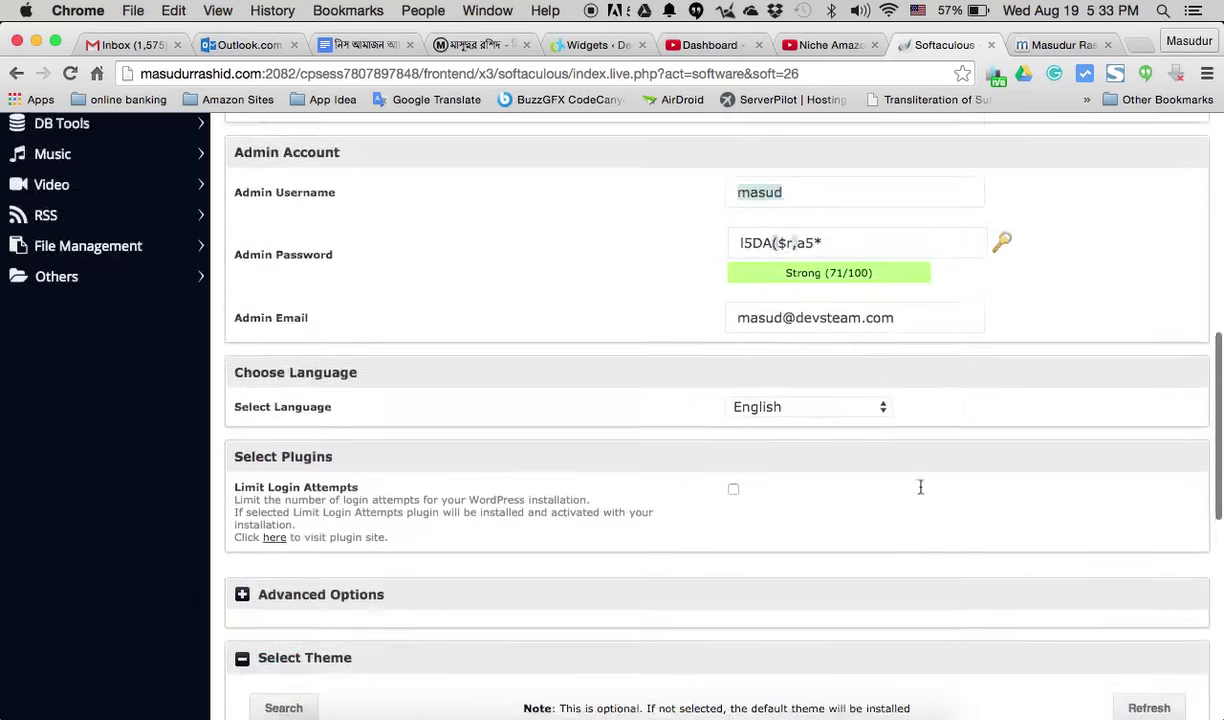
pyautogui.scroll(3, 921, 494)
pyautogui.click(921, 490)
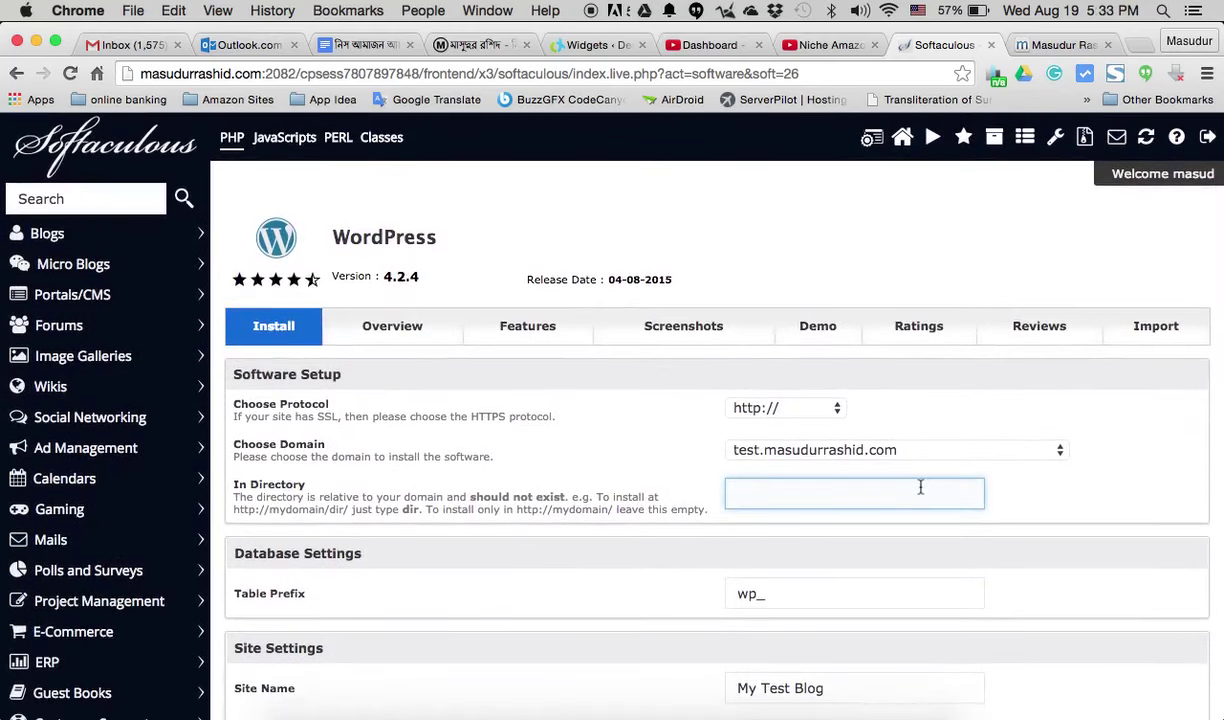
pyautogui.click(522, 432)
pyautogui.click(728, 402)
pyautogui.click(937, 408)
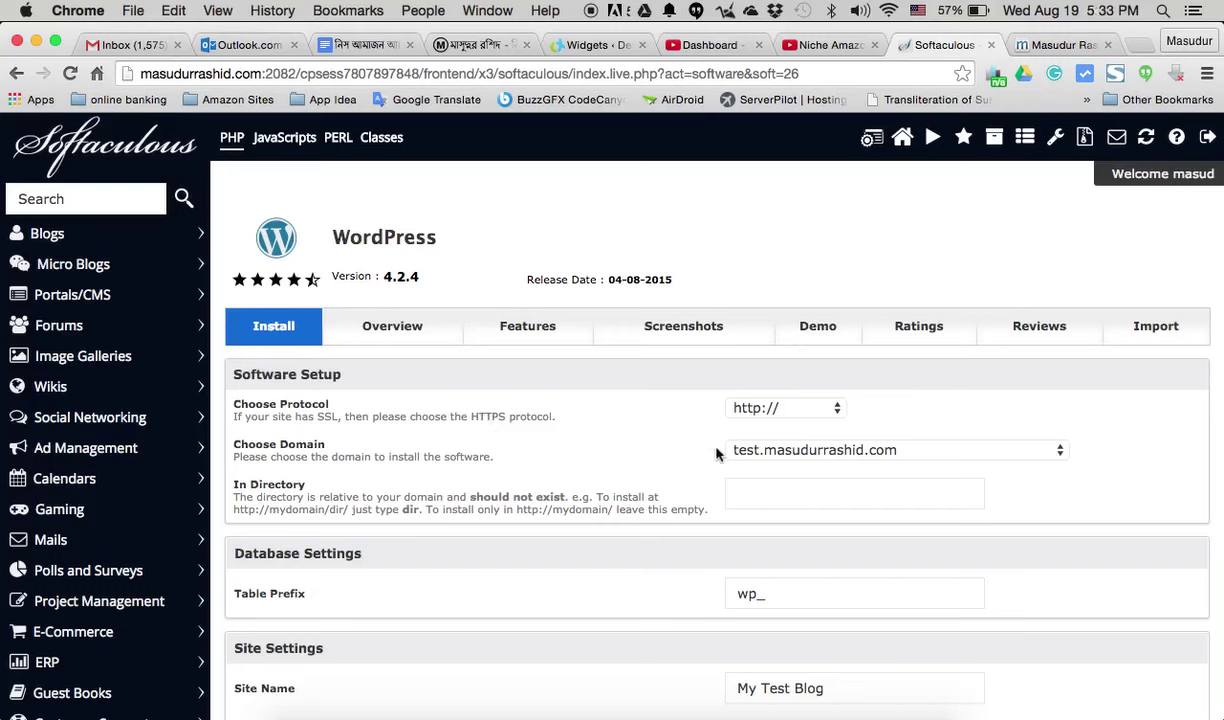
pyautogui.click(856, 458)
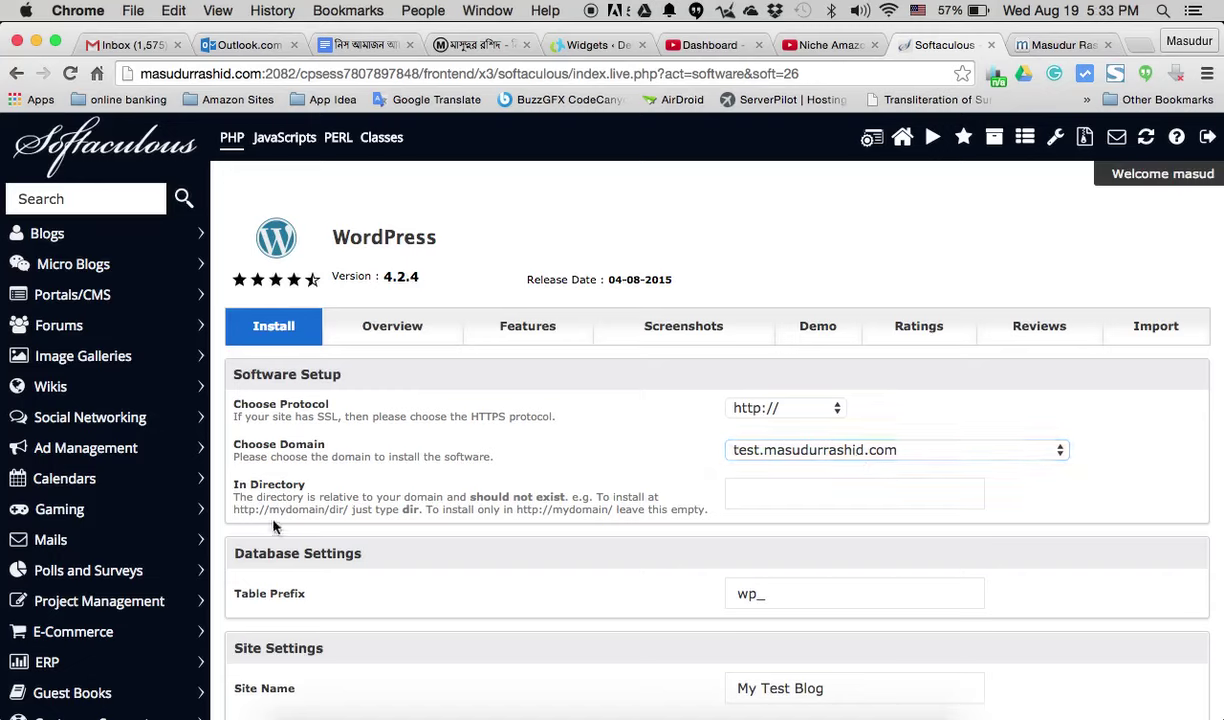
pyautogui.click(505, 509)
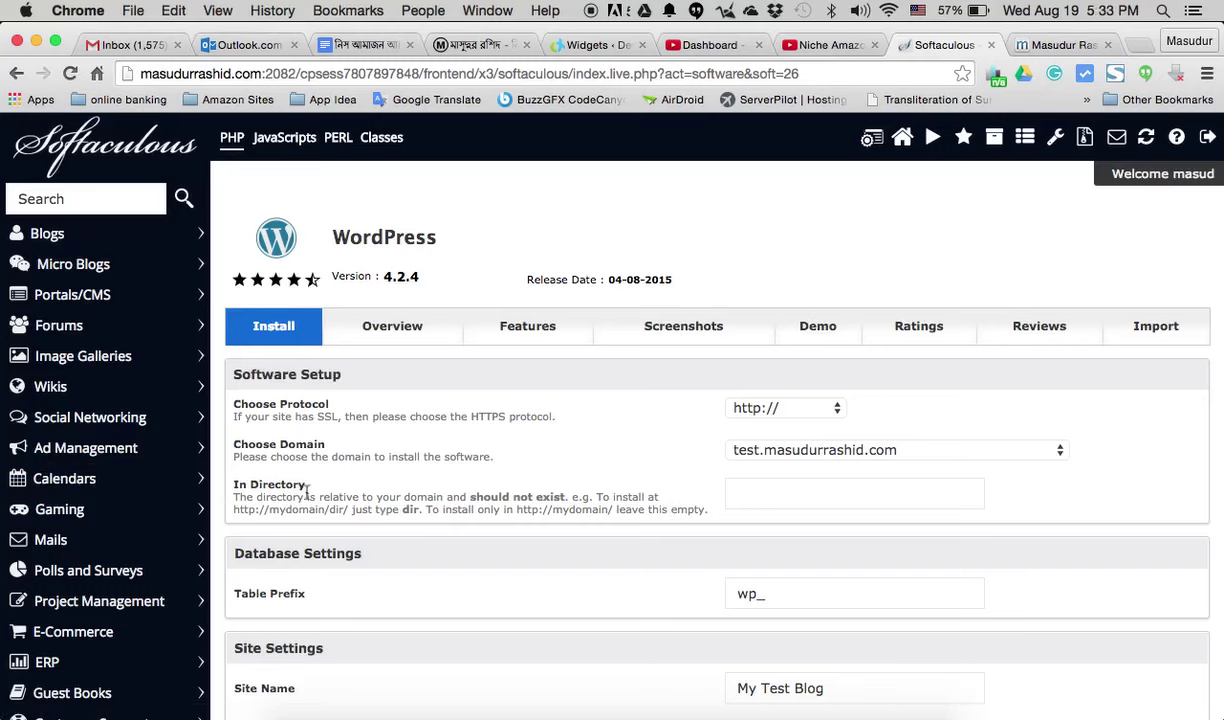
pyautogui.click(775, 490)
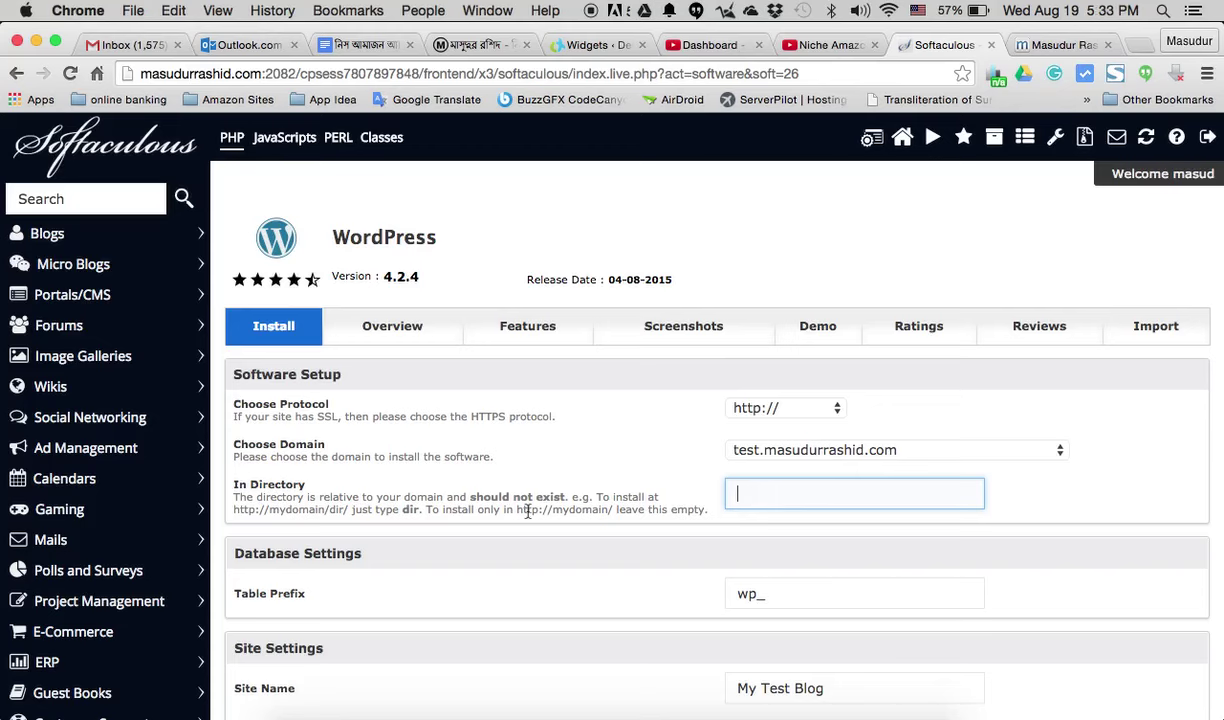
# - Review the admin e-mail and remaining settings, then run the WordPress install
pyautogui.scroll(-5, 527, 512)
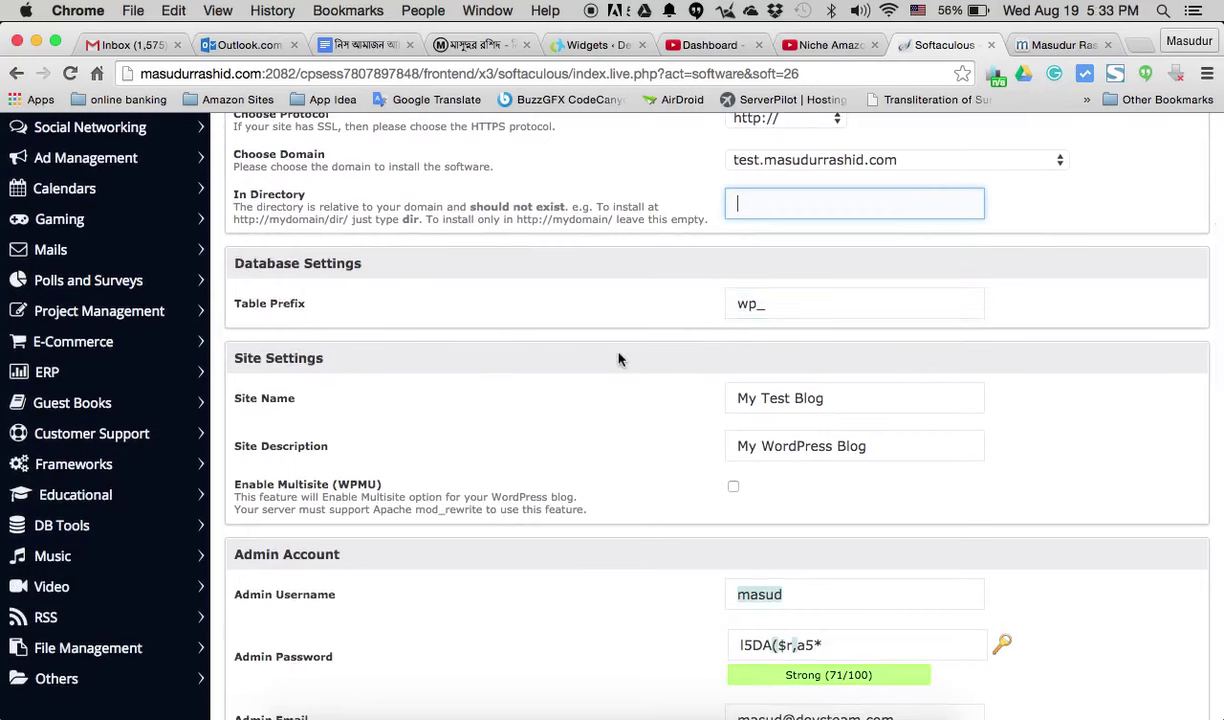
pyautogui.scroll(-3, 619, 359)
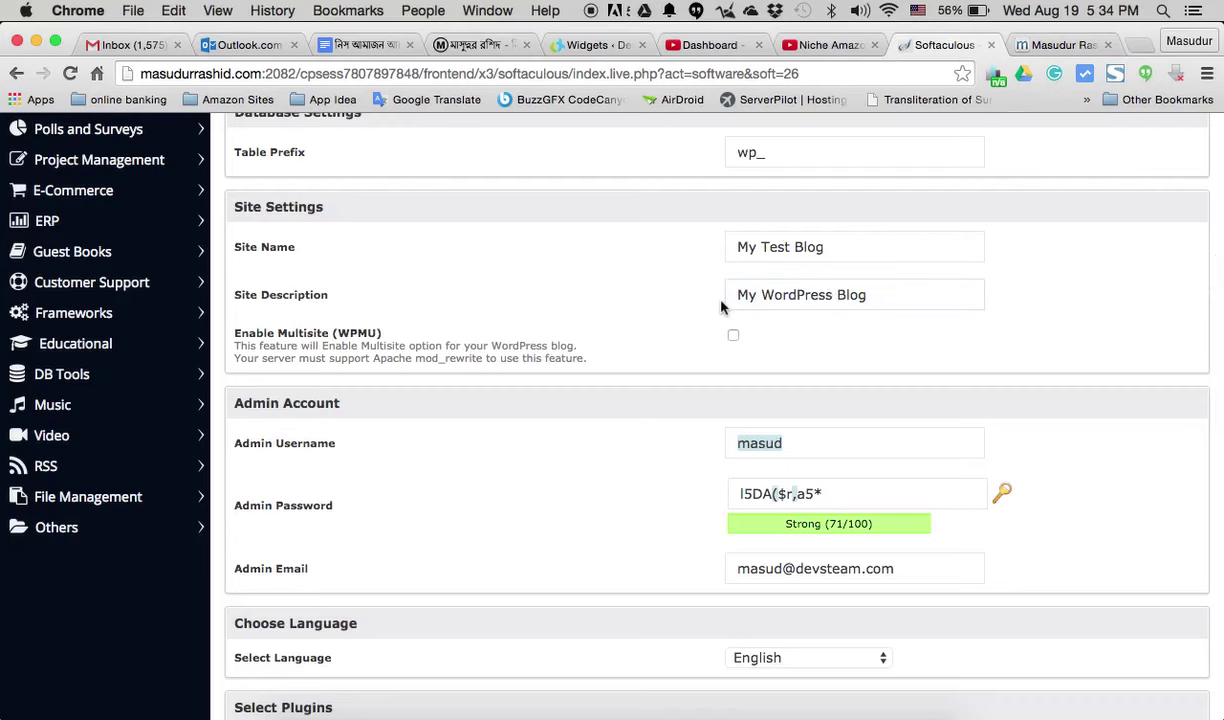
pyautogui.scroll(-3, 720, 307)
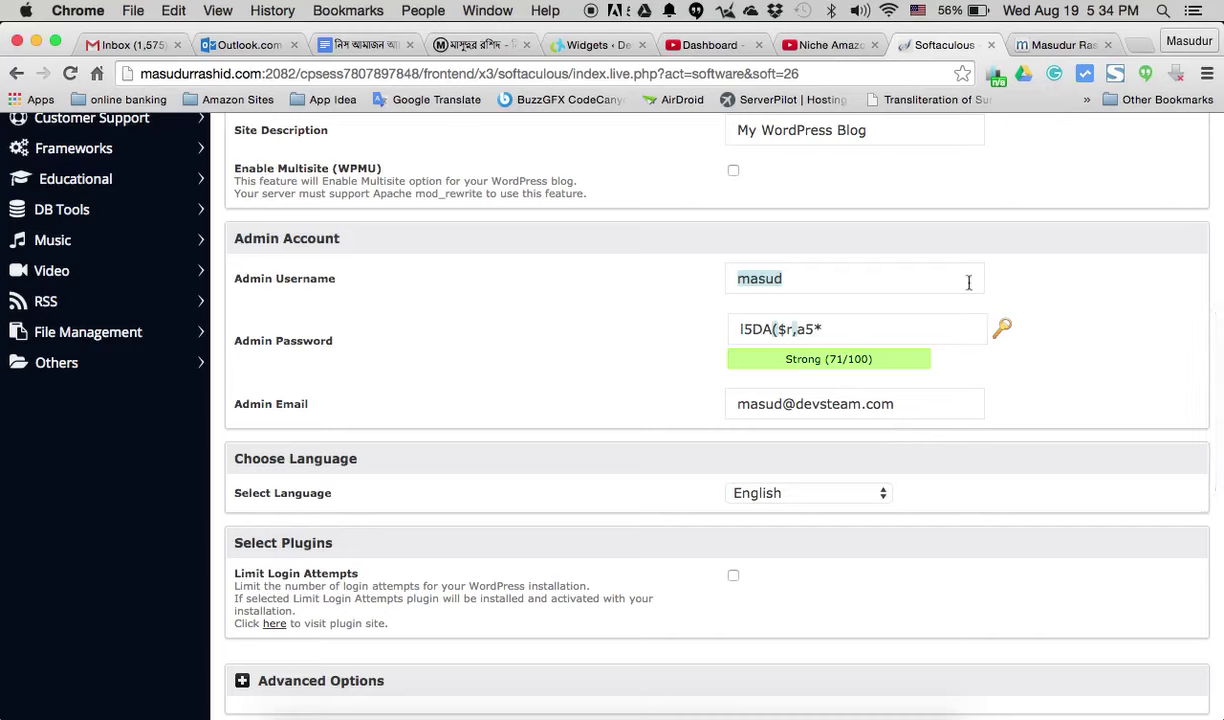
pyautogui.click(861, 397)
pyautogui.scroll(-3, 645, 342)
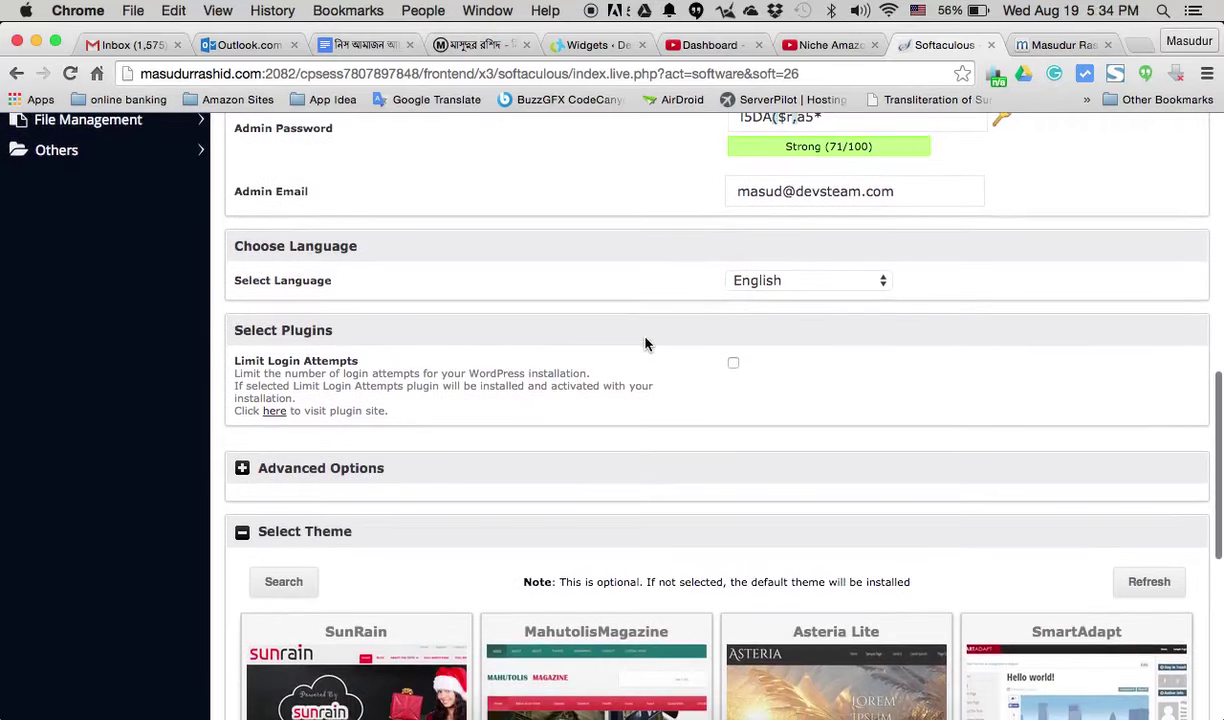
pyautogui.scroll(-5, 645, 343)
pyautogui.scroll(-5, 645, 343)
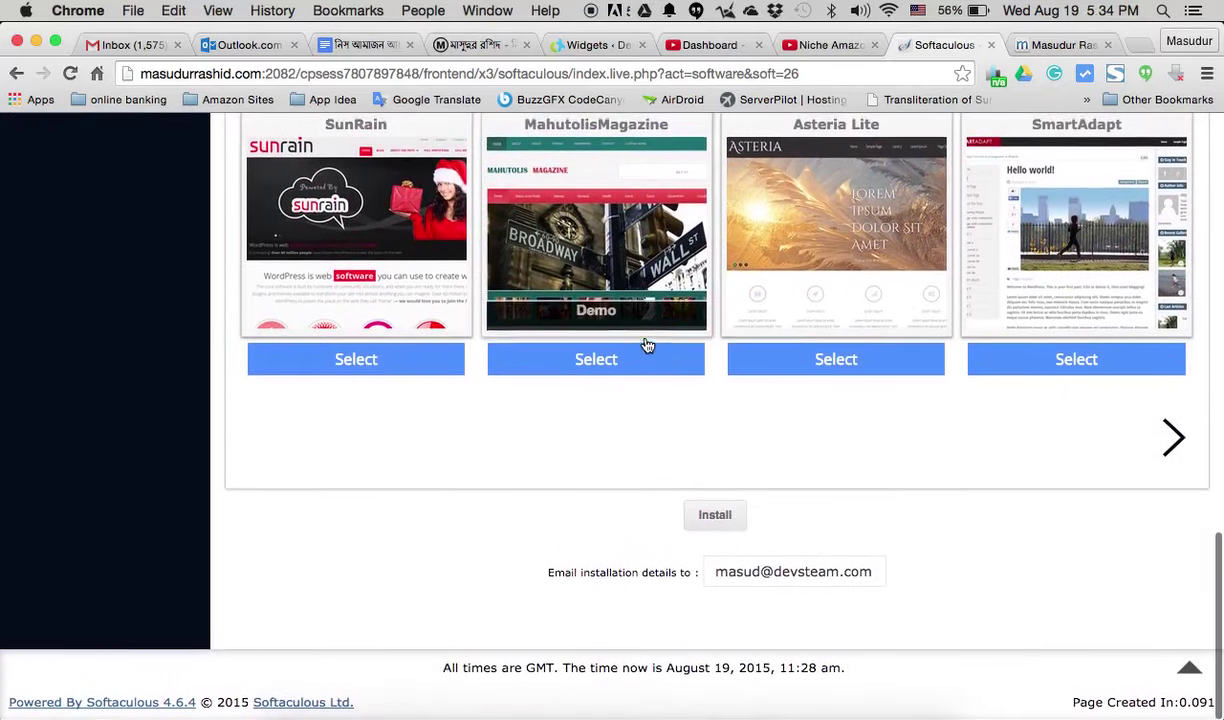
pyautogui.click(714, 520)
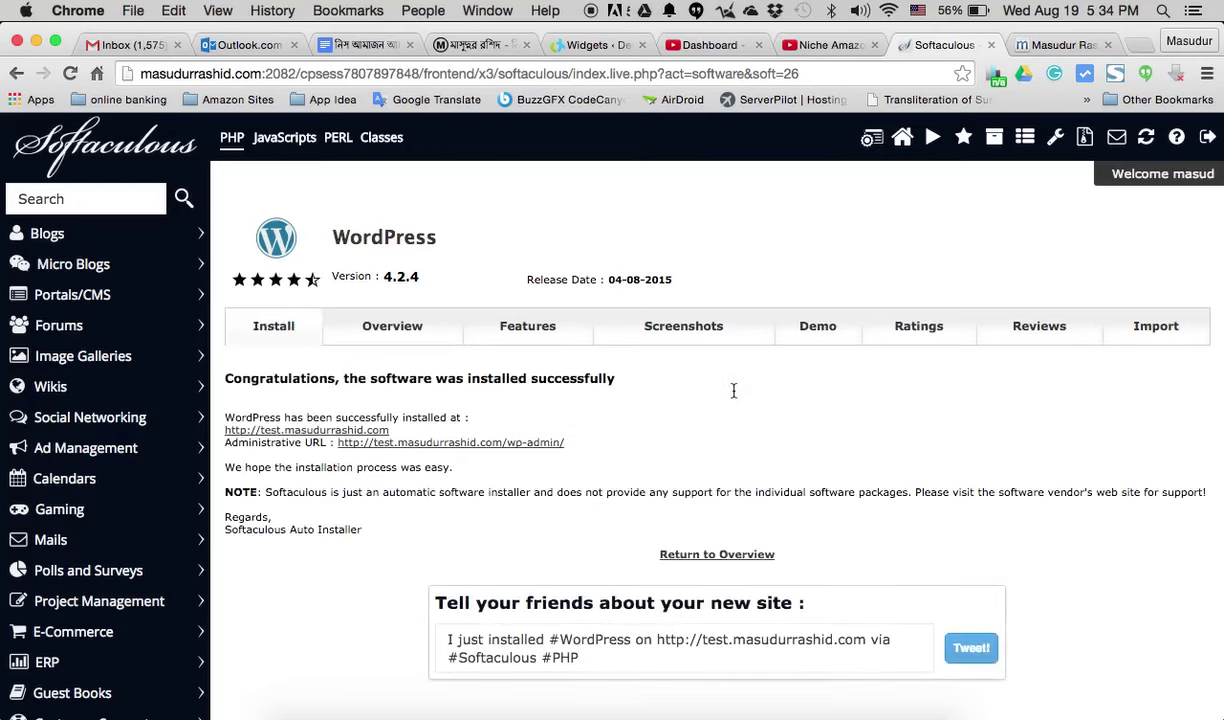
pyautogui.moveTo(417, 378); pyautogui.dragTo(634, 379)
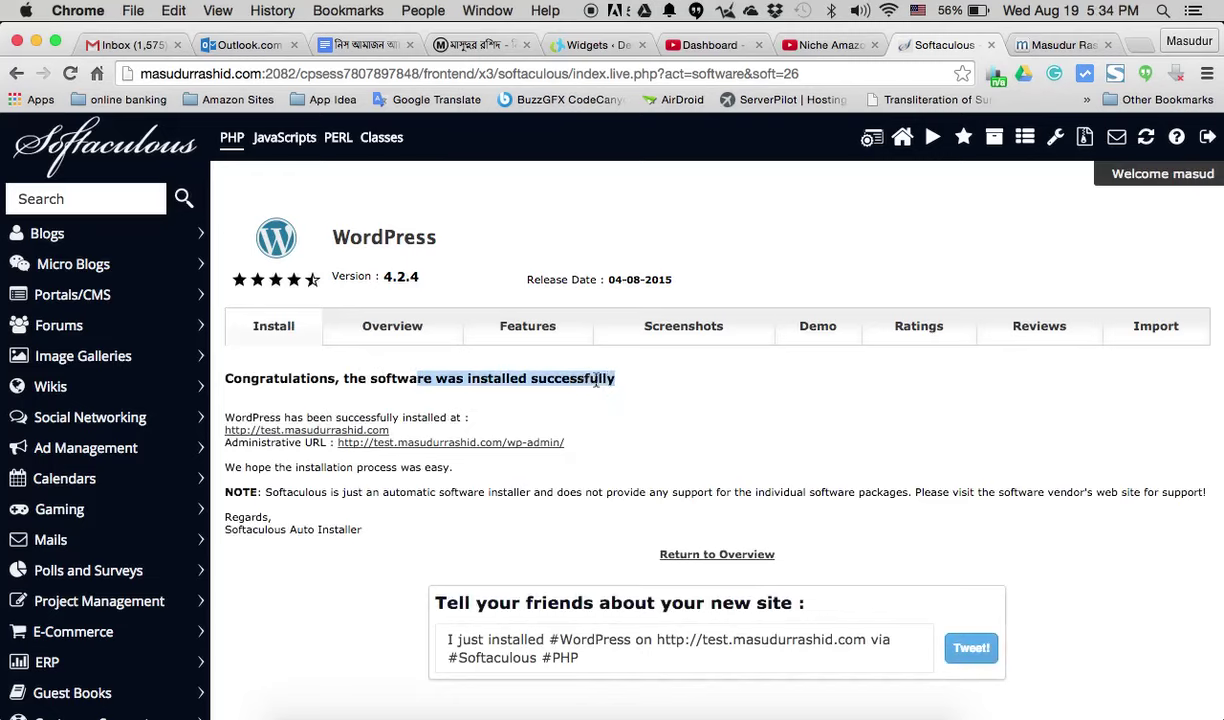
pyautogui.click(322, 398)
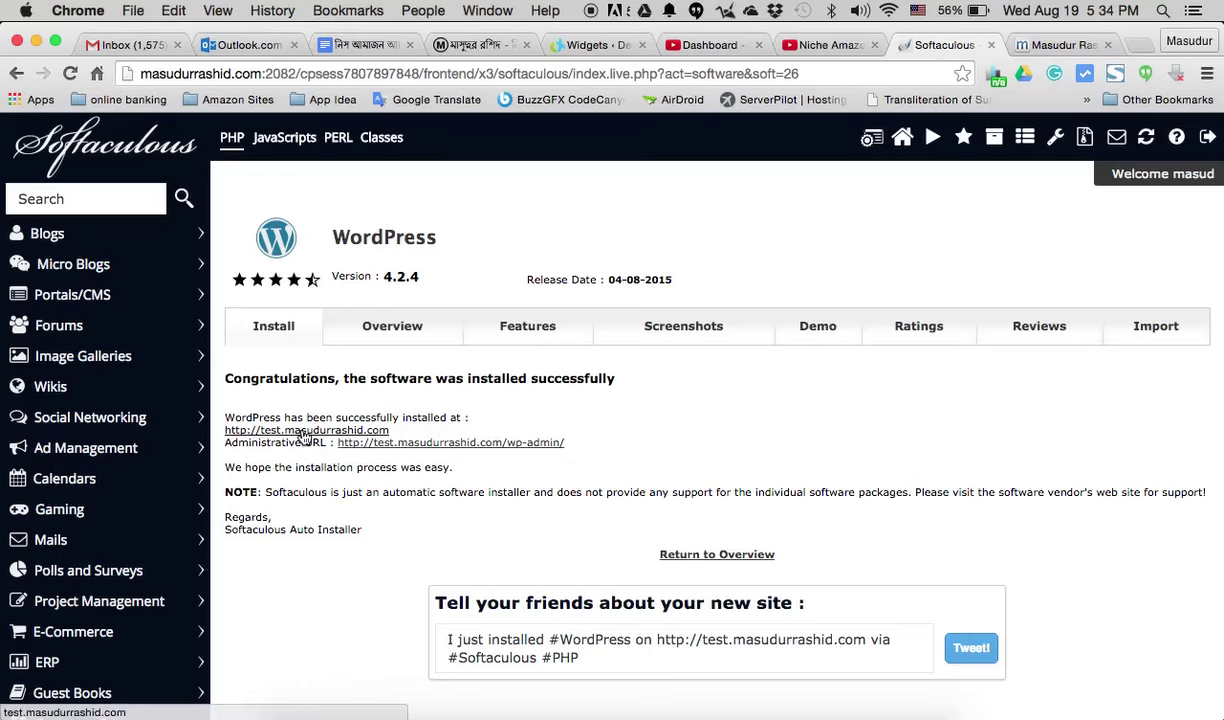
pyautogui.keyDown('super'); pyautogui.click(298, 432); pyautogui.keyUp('super')
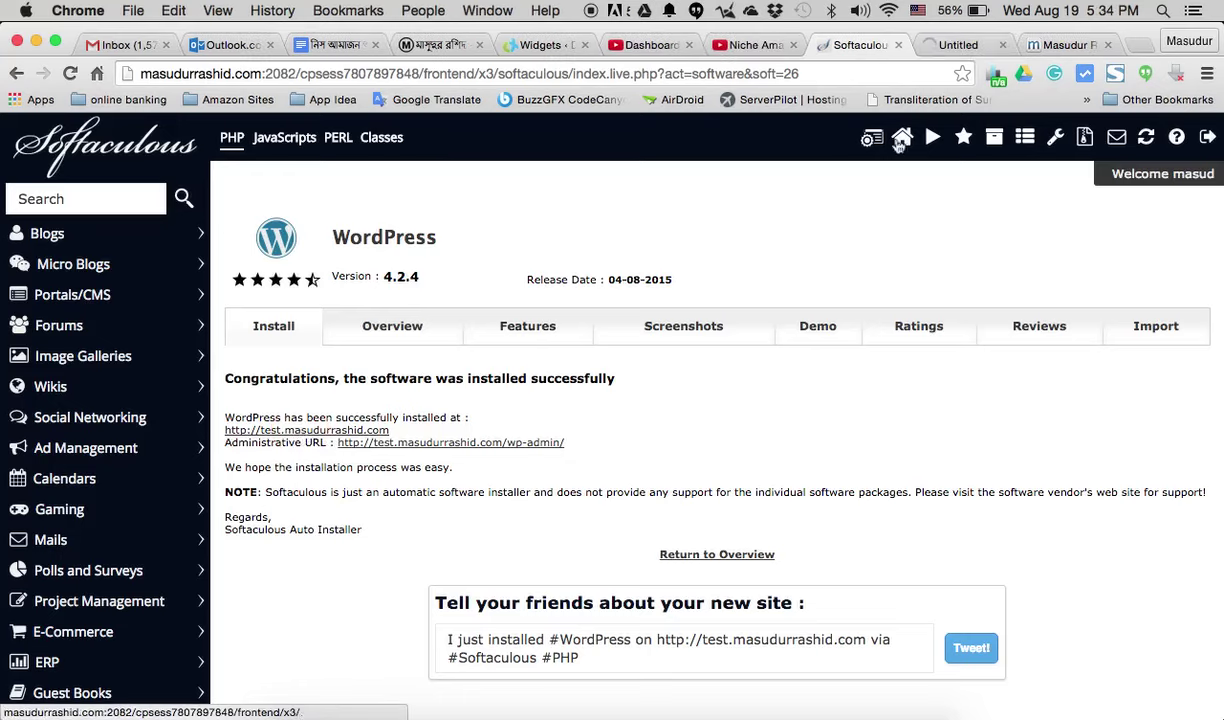
pyautogui.click(965, 55)
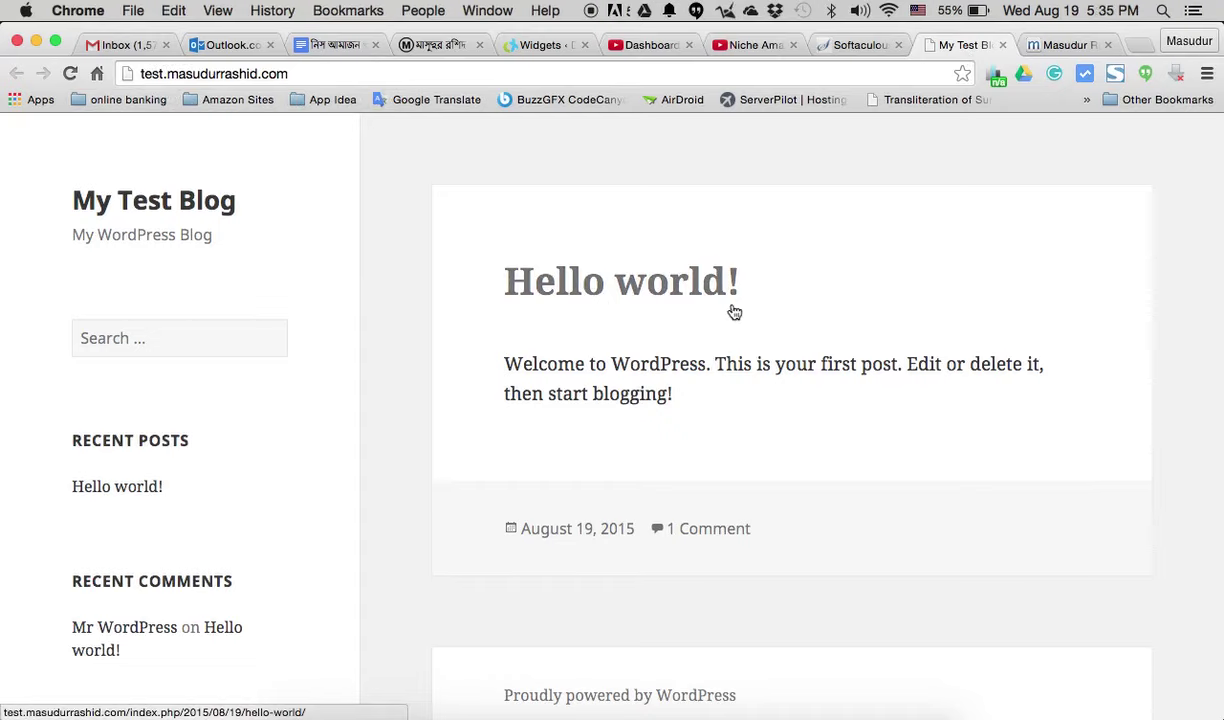
# - Scroll My Test Blog, compare it with the other tabs, and end on the Softaculous success page
pyautogui.scroll(-10, 734, 313)
pyautogui.scroll(10, 732, 309)
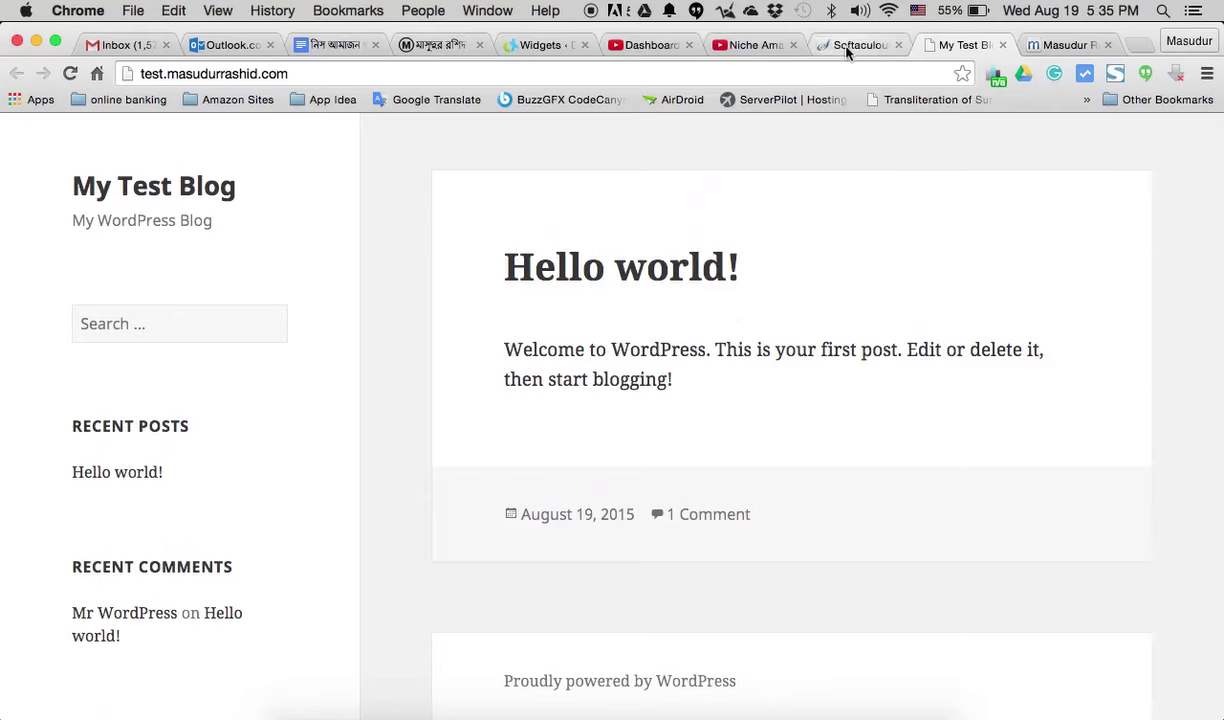
pyautogui.click(1051, 45)
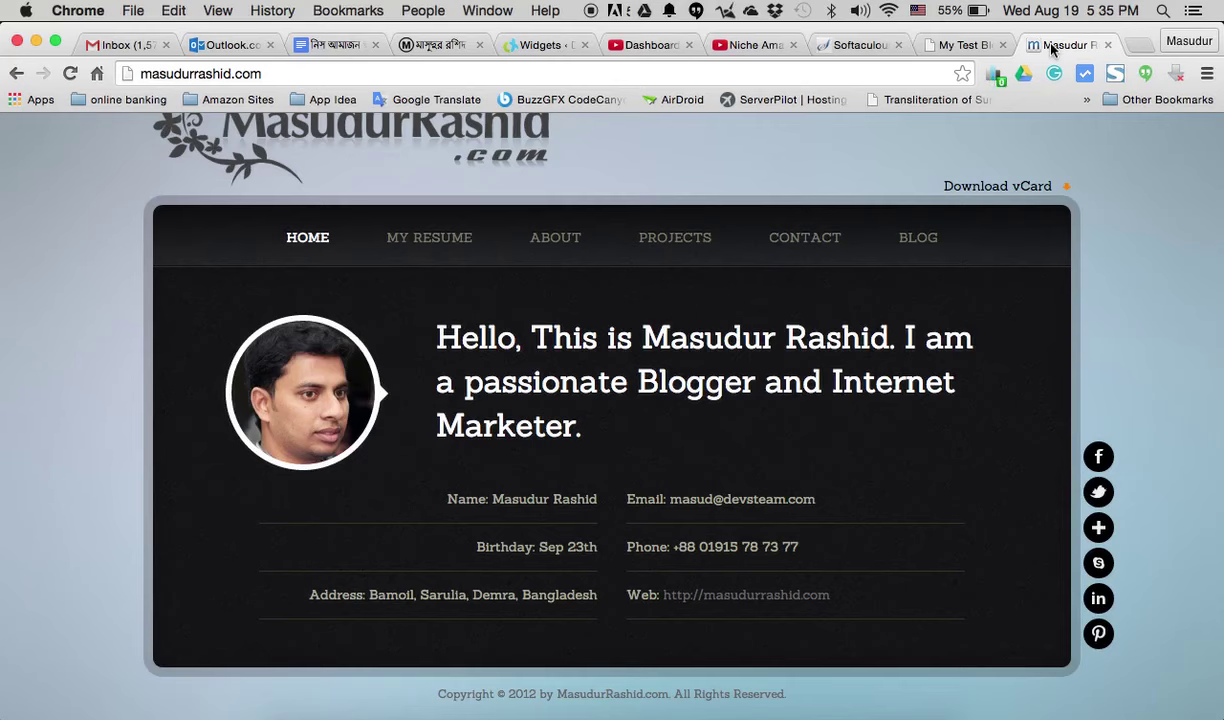
pyautogui.click(845, 45)
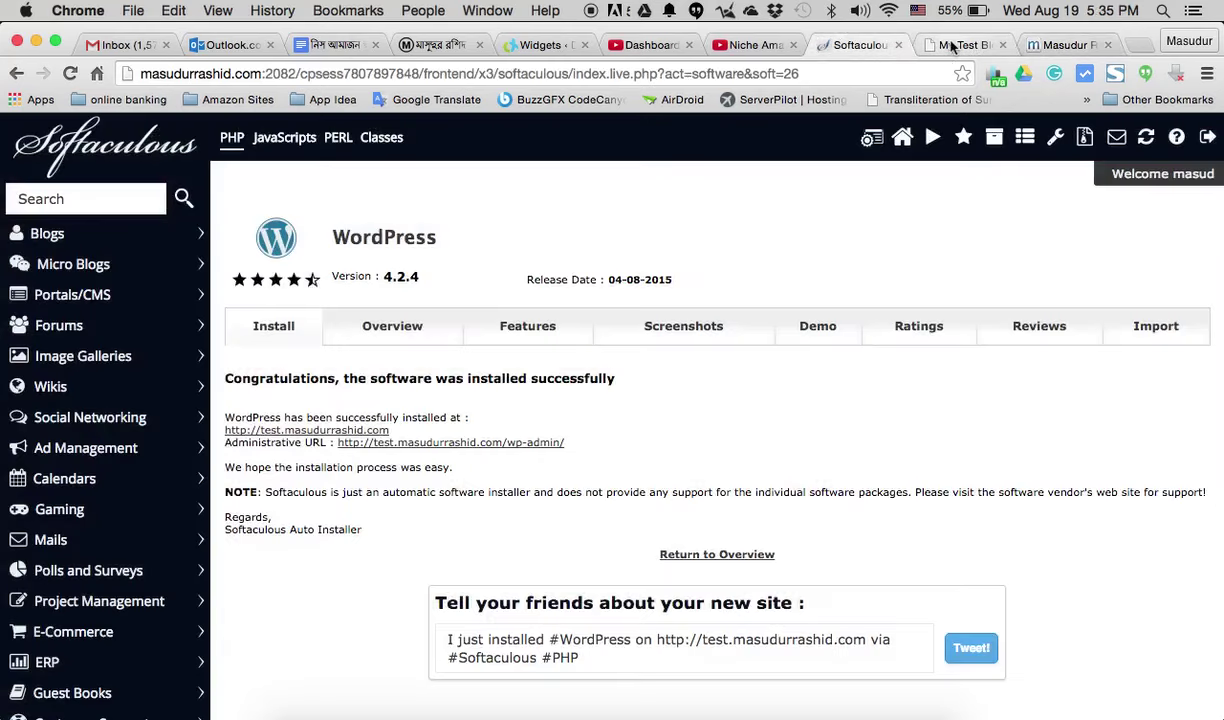
pyautogui.click(915, 46)
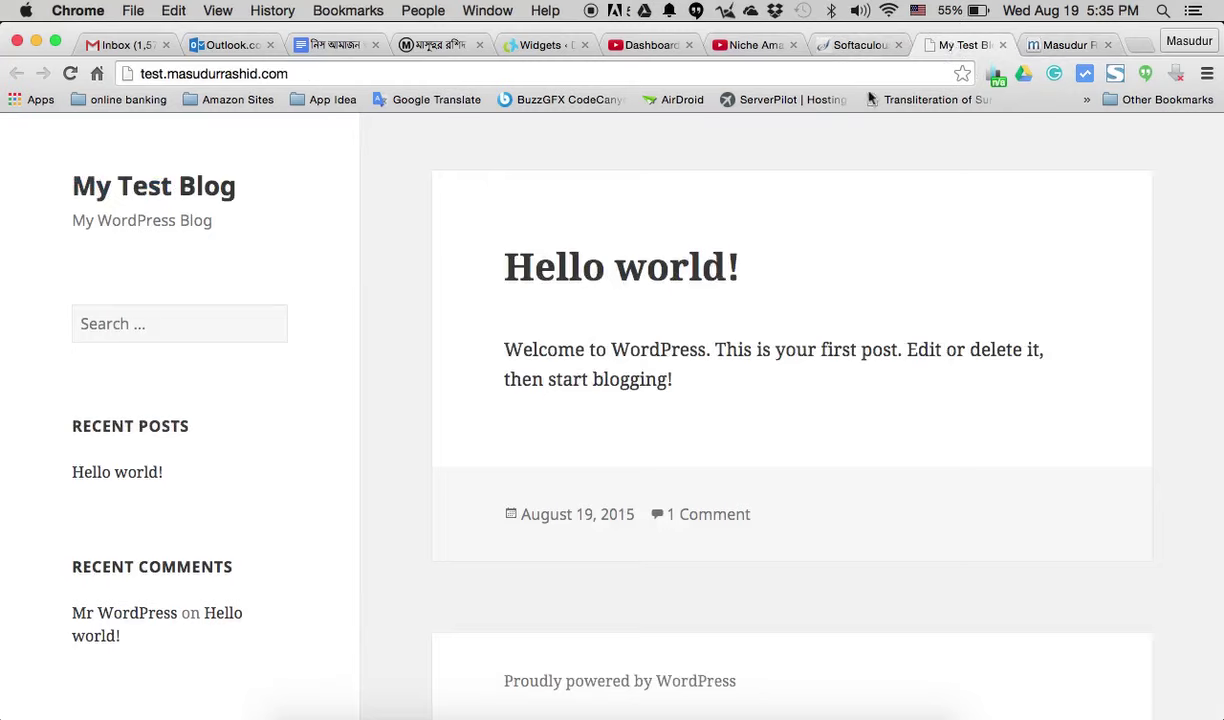
pyautogui.click(823, 46)
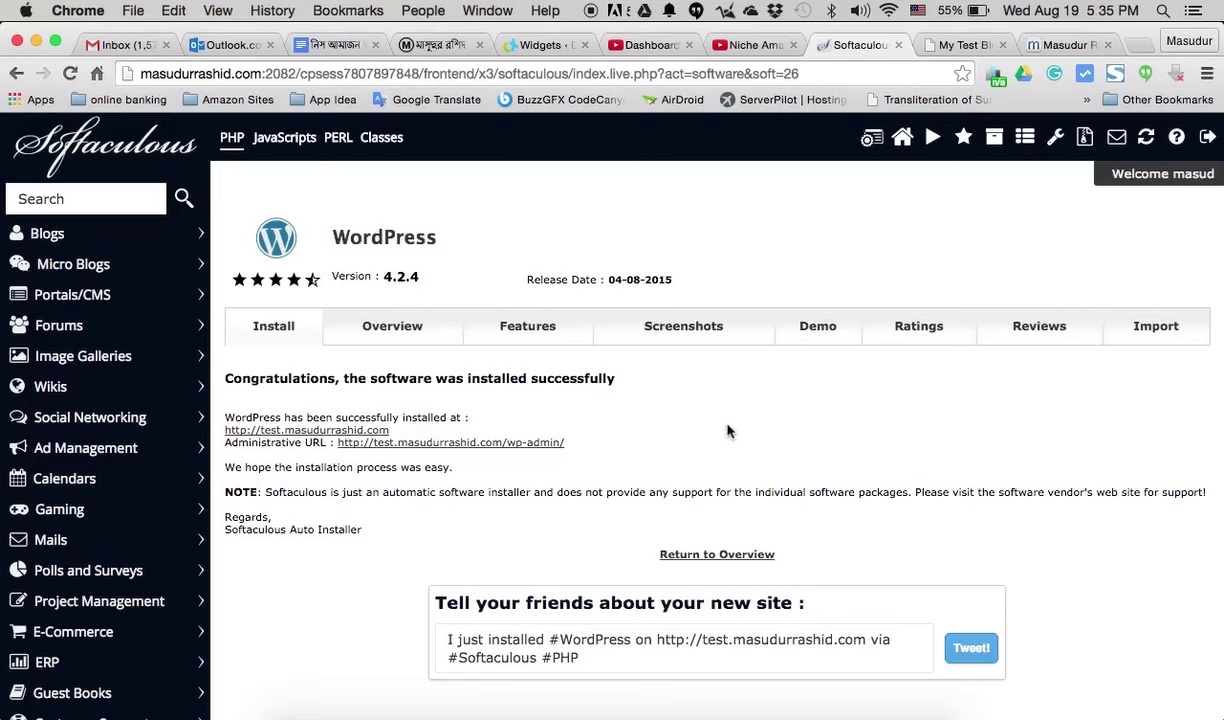
# - Load test.masudurrashid.com/wp-admin in the My Test Blog tab
pyautogui.click(941, 50)
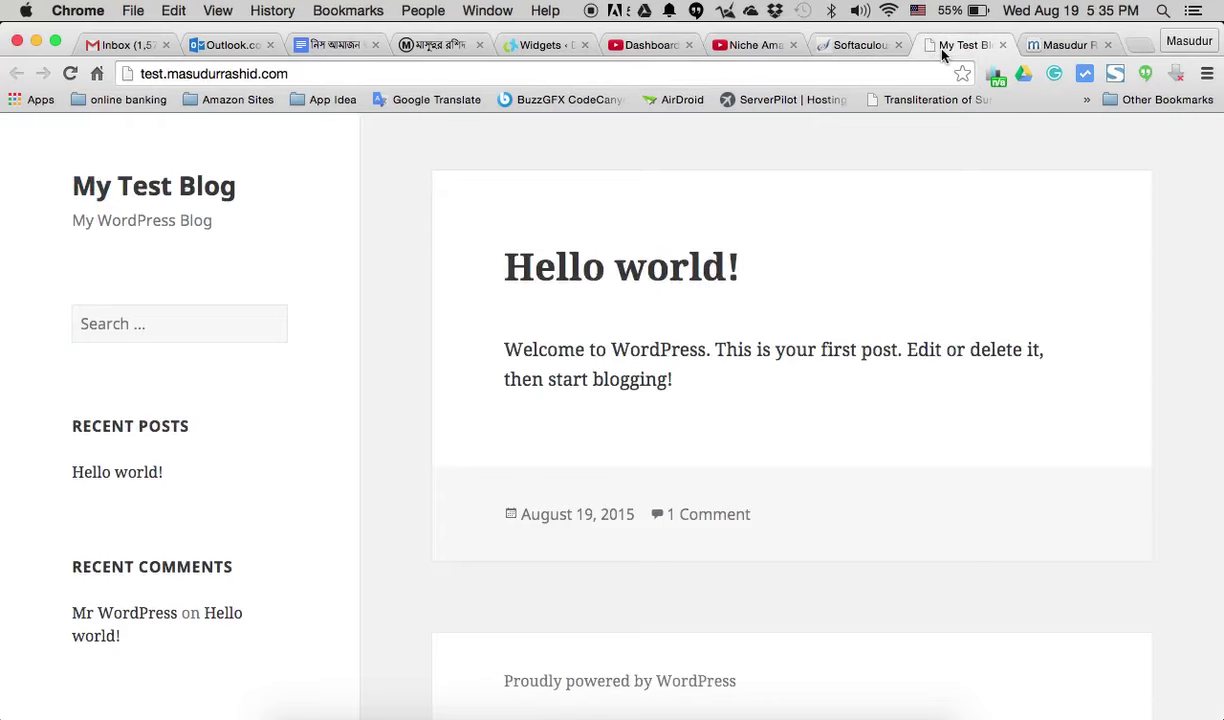
pyautogui.click(320, 76)
pyautogui.write('/')
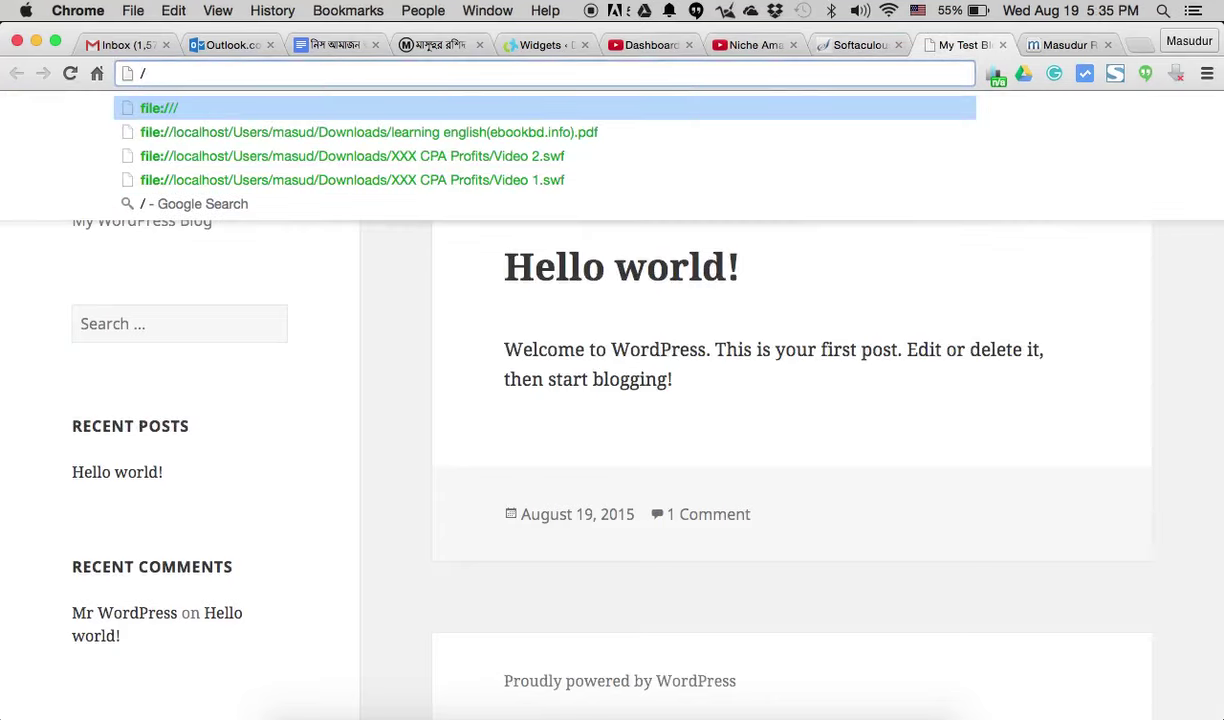
pyautogui.press('super+z')
pyautogui.click(312, 72)
pyautogui.write('/')
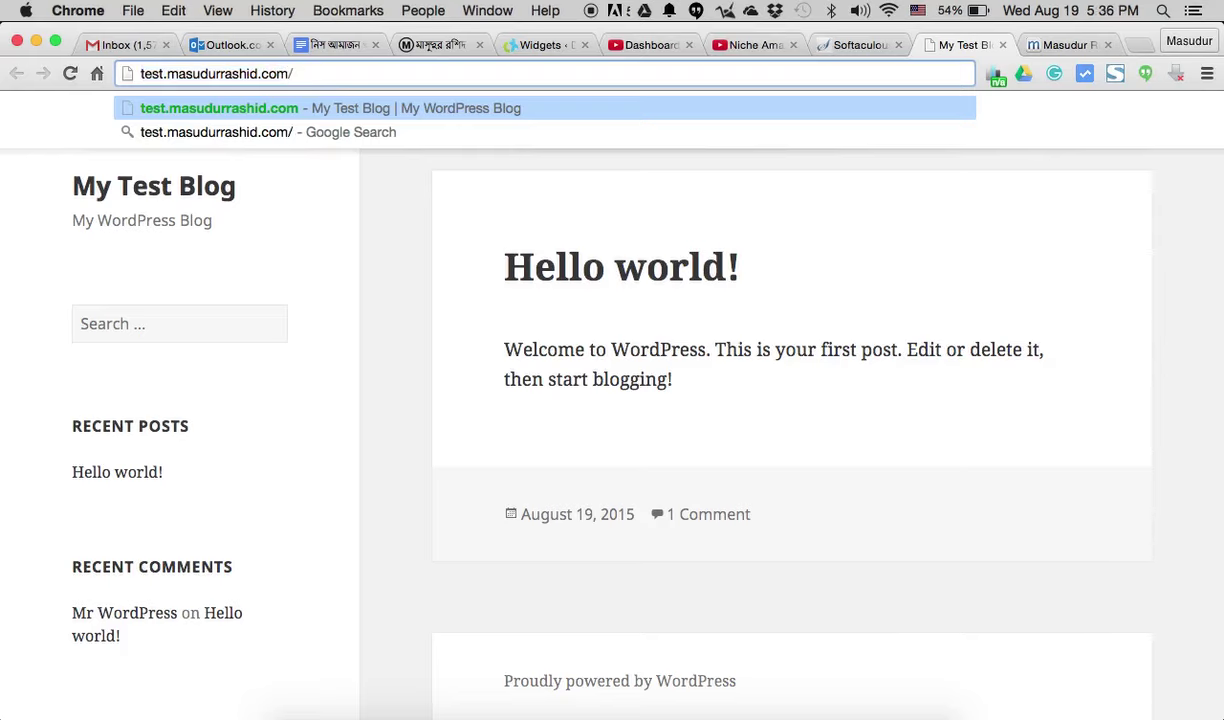
pyautogui.write('wp-admin')
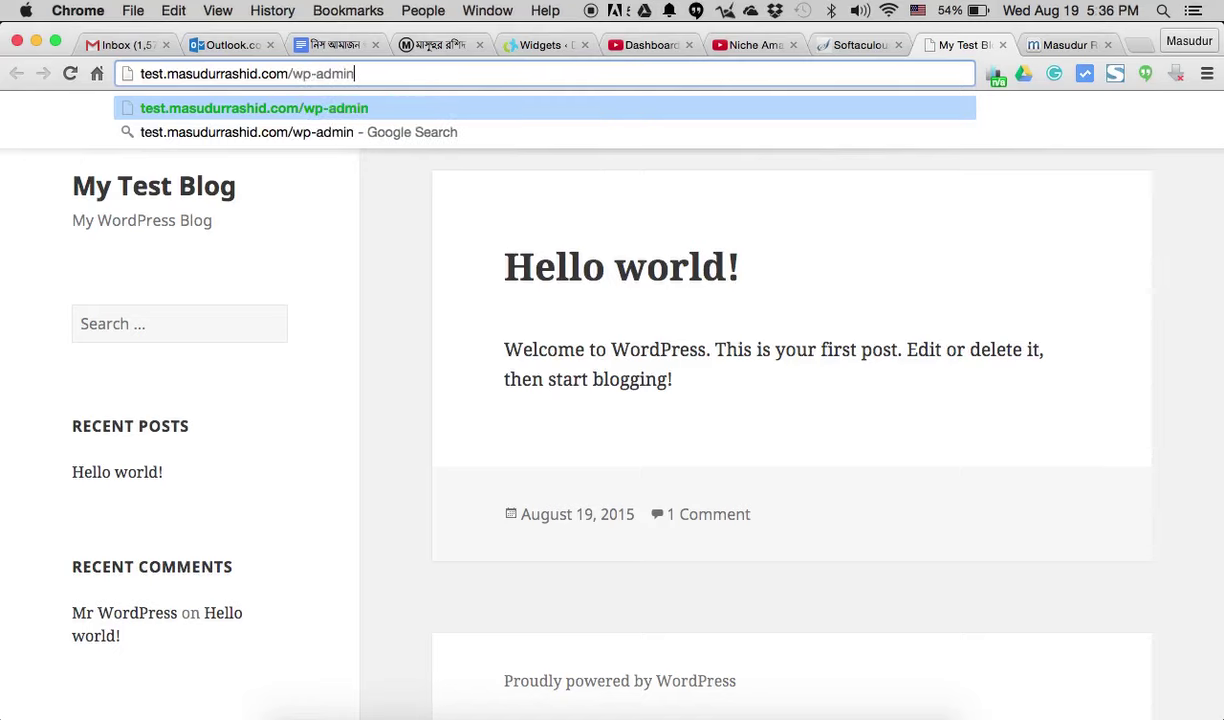
pyautogui.press('Return')
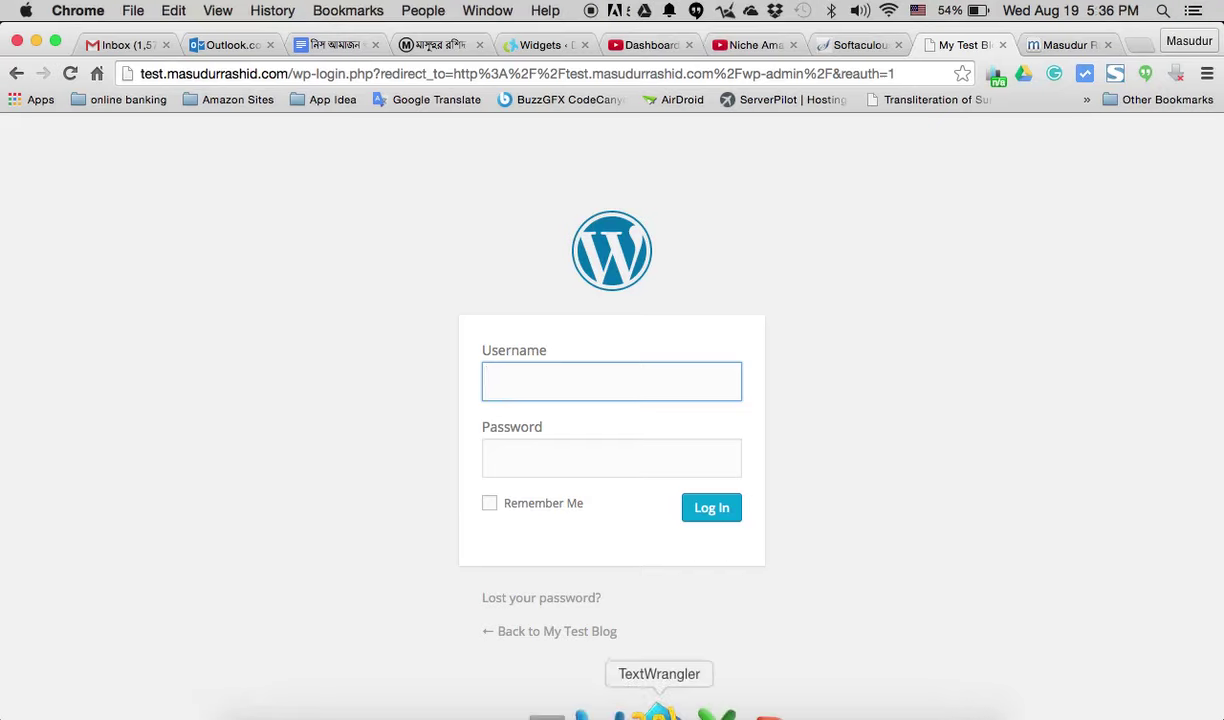
# - Copy the admin username from the TextWrangler notes into the Username field
pyautogui.click(657, 712)
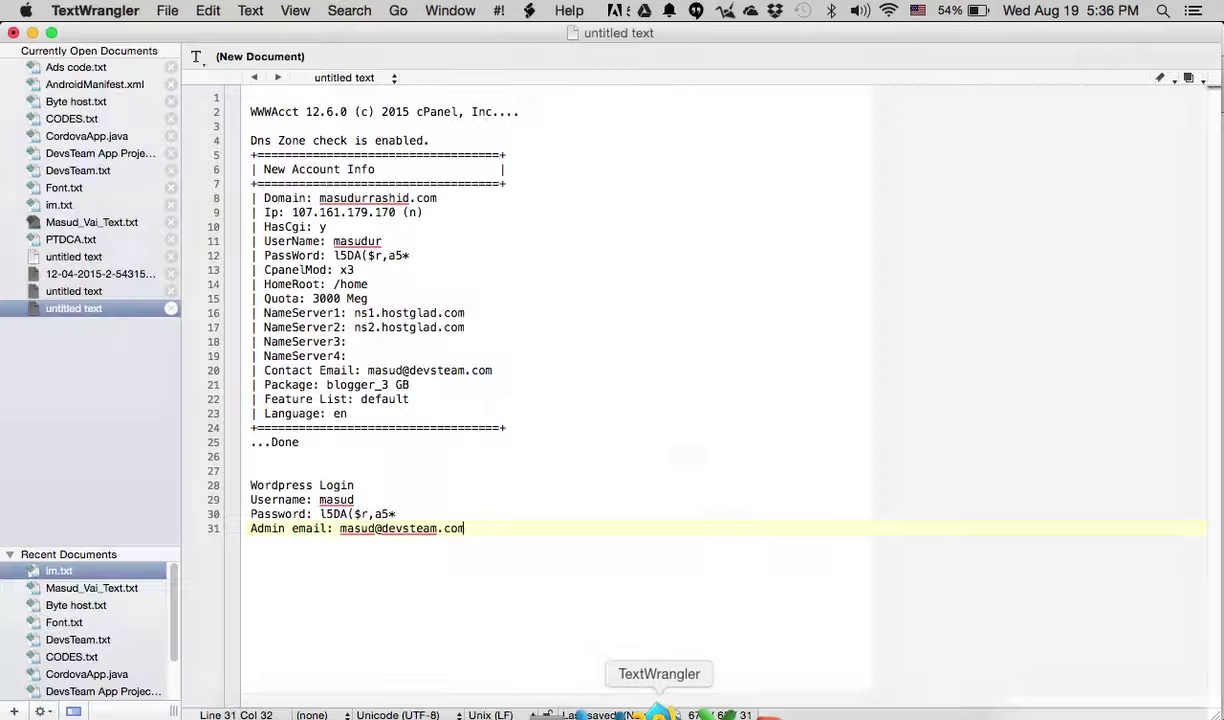
pyautogui.doubleClick(322, 499)
pyautogui.press('super+c')
pyautogui.click(548, 706)
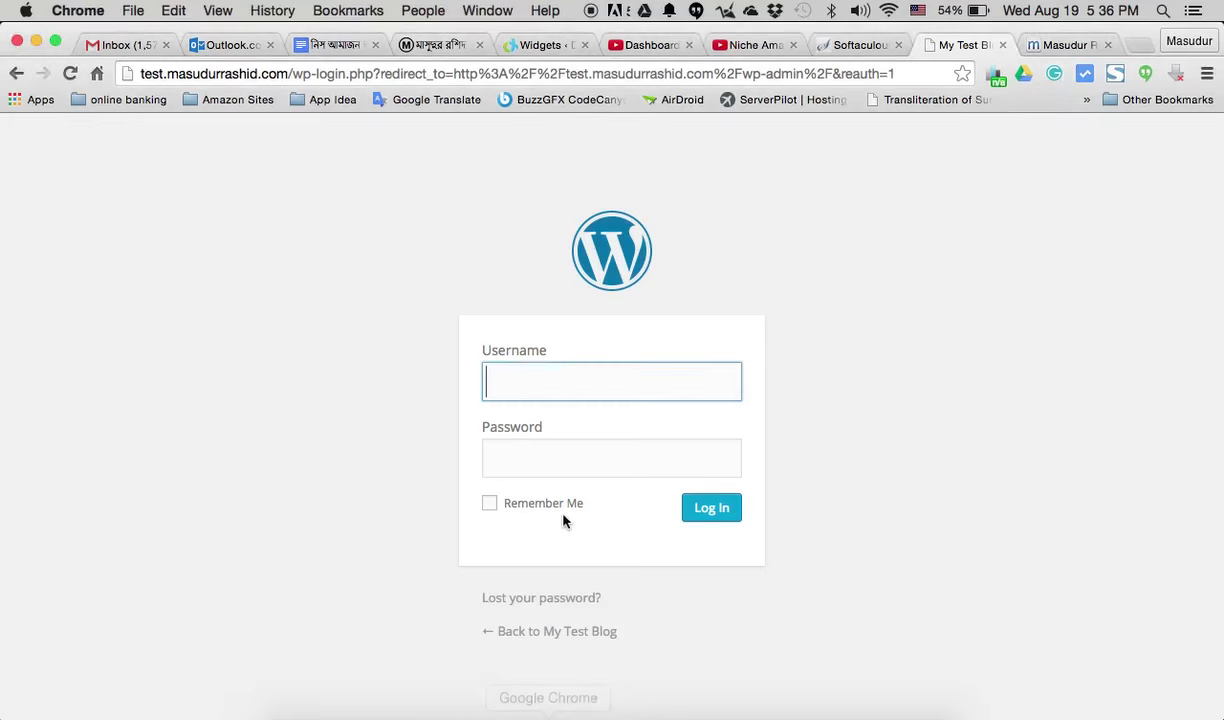
pyautogui.press('super+v')
# - Replace the autofilled password with the one from the notes and log in
pyautogui.moveTo(699, 710)
pyautogui.click(657, 712)
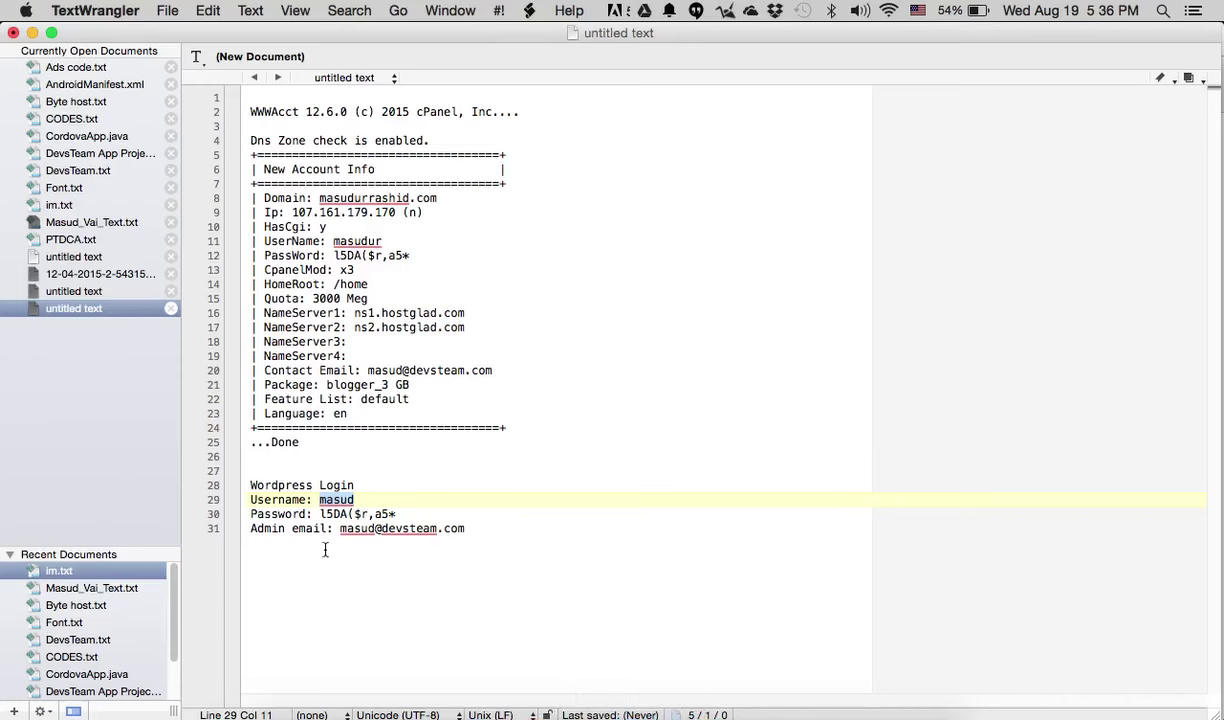
pyautogui.moveTo(319, 514); pyautogui.dragTo(398, 513)
pyautogui.press('super+c')
pyautogui.click(547, 714)
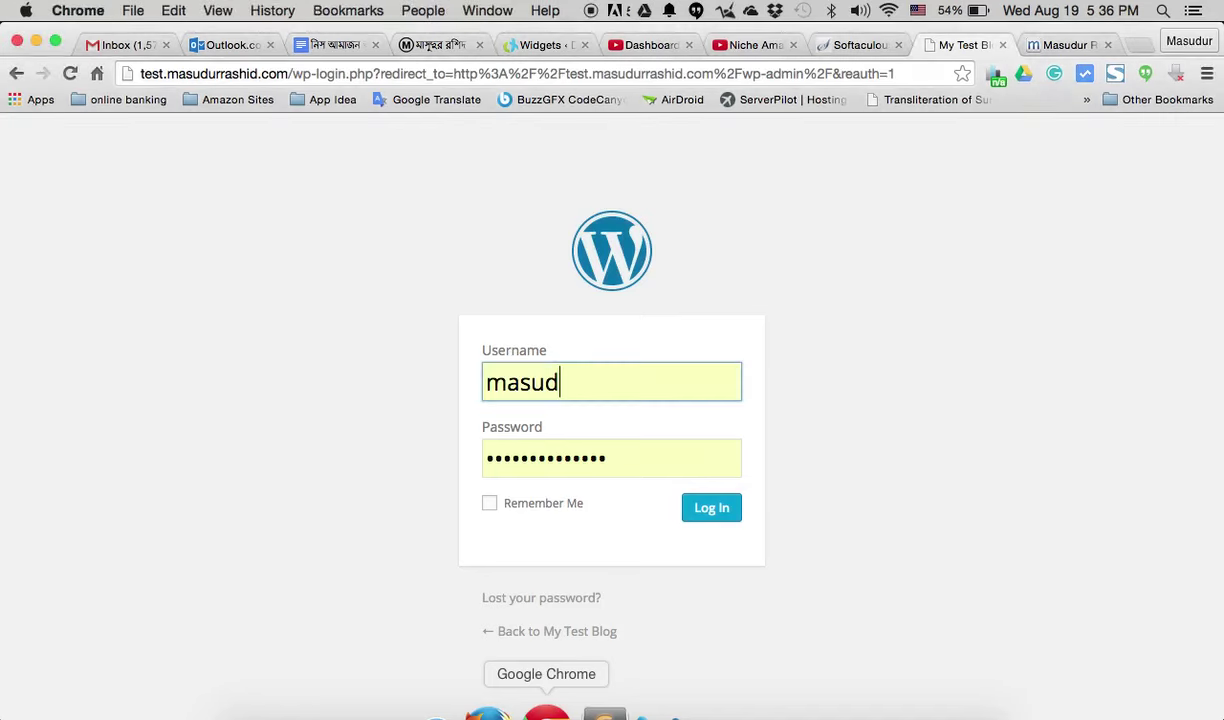
pyautogui.doubleClick(588, 444)
pyautogui.press('super+v')
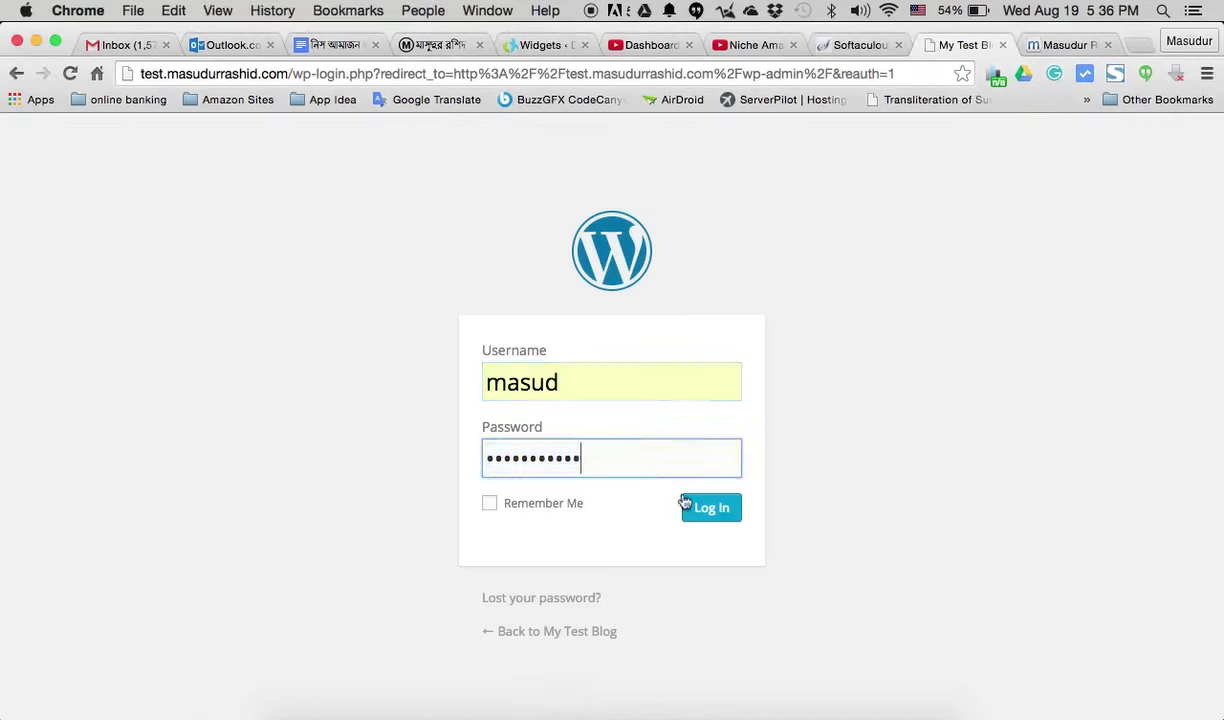
pyautogui.click(720, 521)
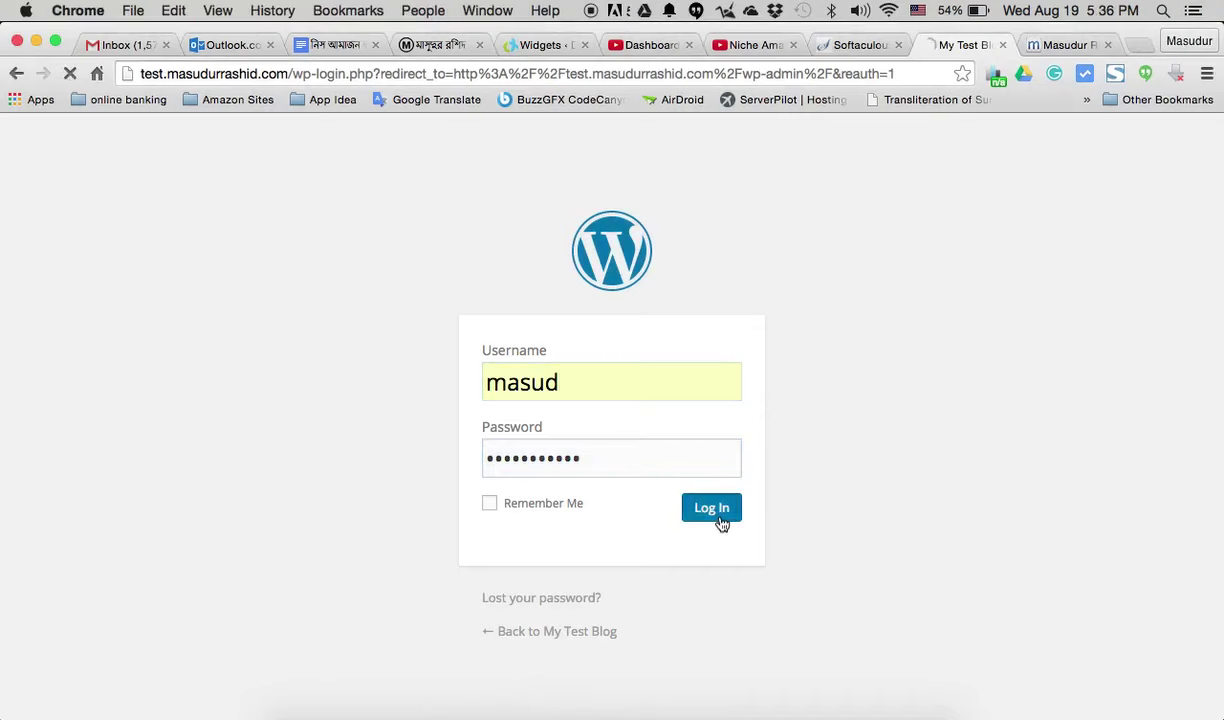